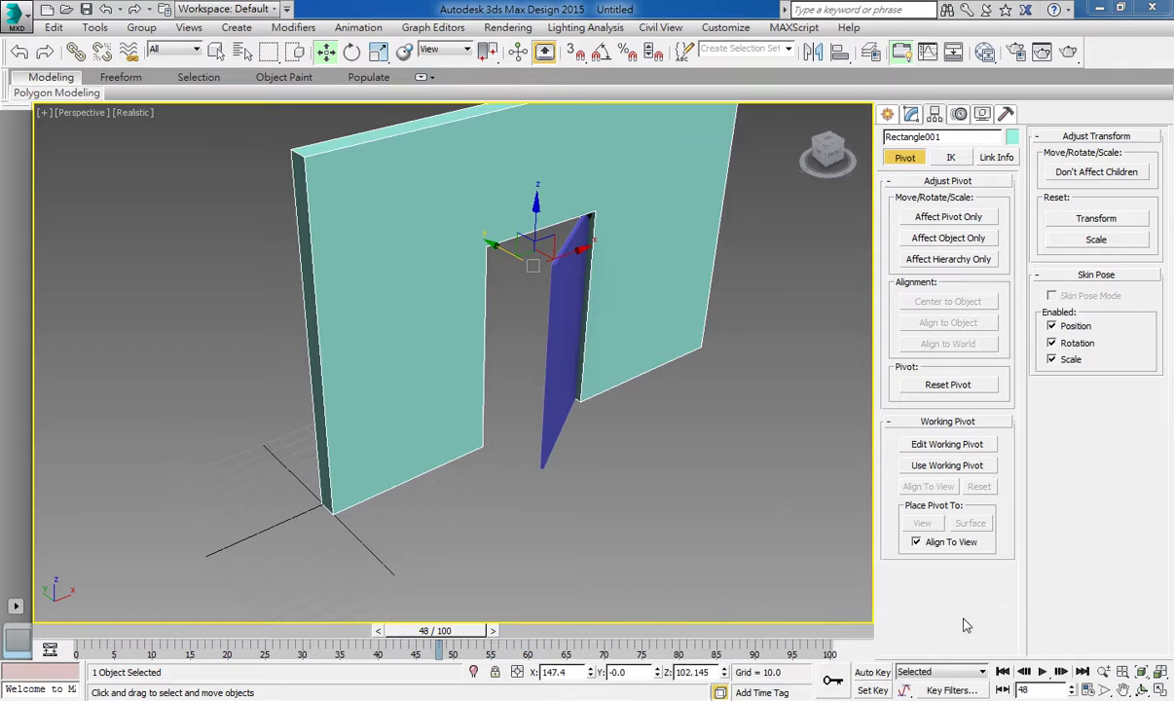
# Step: Play back the existing door animation, scrub through it, and return to frame 0
pyautogui.click(1002, 672)
pyautogui.click(1041, 672)
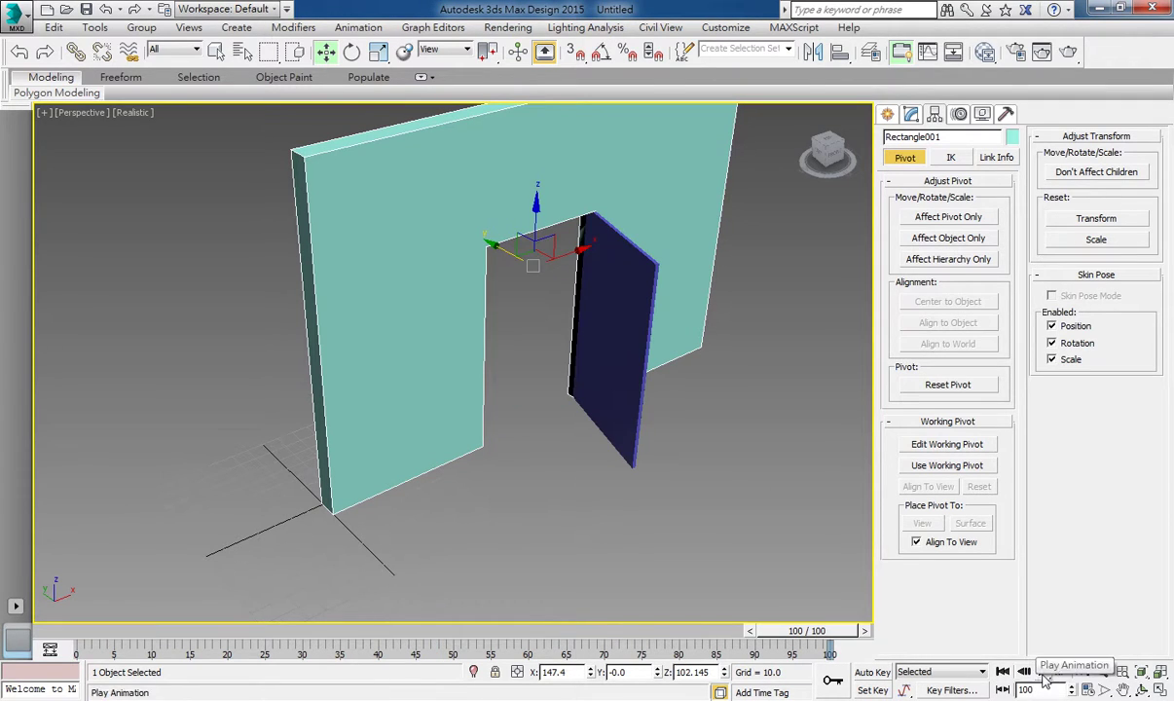
pyautogui.click(1003, 672)
pyautogui.moveTo(117, 637)
pyautogui.mouseDown()
pyautogui.moveTo(324, 546)
pyautogui.moveTo(205, 535)
pyautogui.moveTo(548, 488)
pyautogui.moveTo(849, 466)
pyautogui.moveTo(178, 529)
pyautogui.moveTo(779, 477)
pyautogui.moveTo(457, 457)
pyautogui.moveTo(443, 467)
pyautogui.moveTo(463, 486)
pyautogui.moveTo(401, 487)
pyautogui.moveTo(498, 483)
pyautogui.moveTo(289, 496)
pyautogui.moveTo(389, 467)
pyautogui.mouseUp()
pyautogui.press('w')
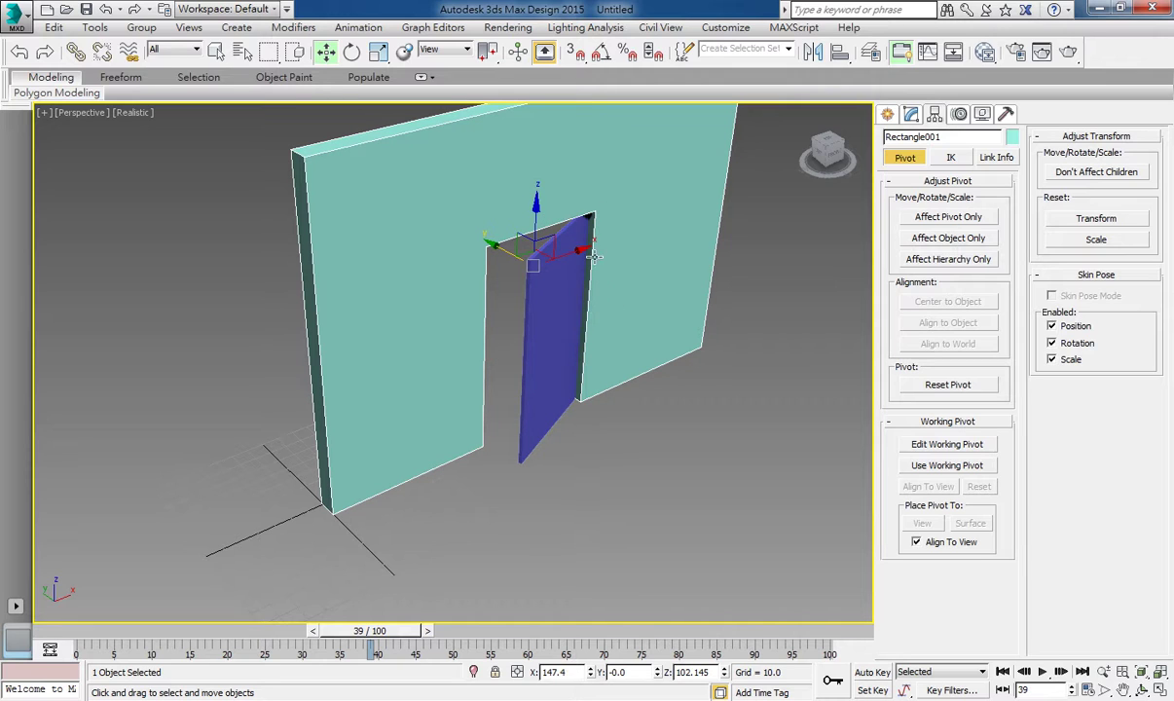
pyautogui.moveTo(397, 633)
pyautogui.mouseDown()
pyautogui.moveTo(563, 630)
pyautogui.moveTo(58, 630)
pyautogui.mouseUp()
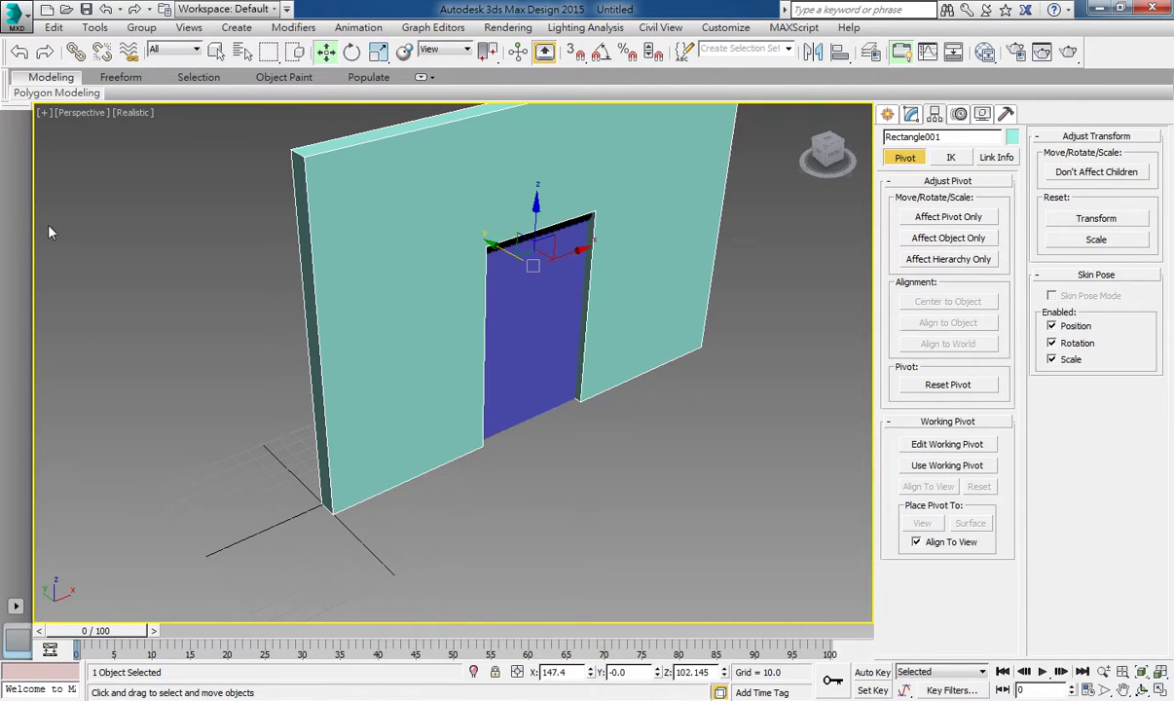
# Step: Reset 3ds Max to a blank scene without saving changes
pyautogui.click(15, 13)
pyautogui.click(56, 92)
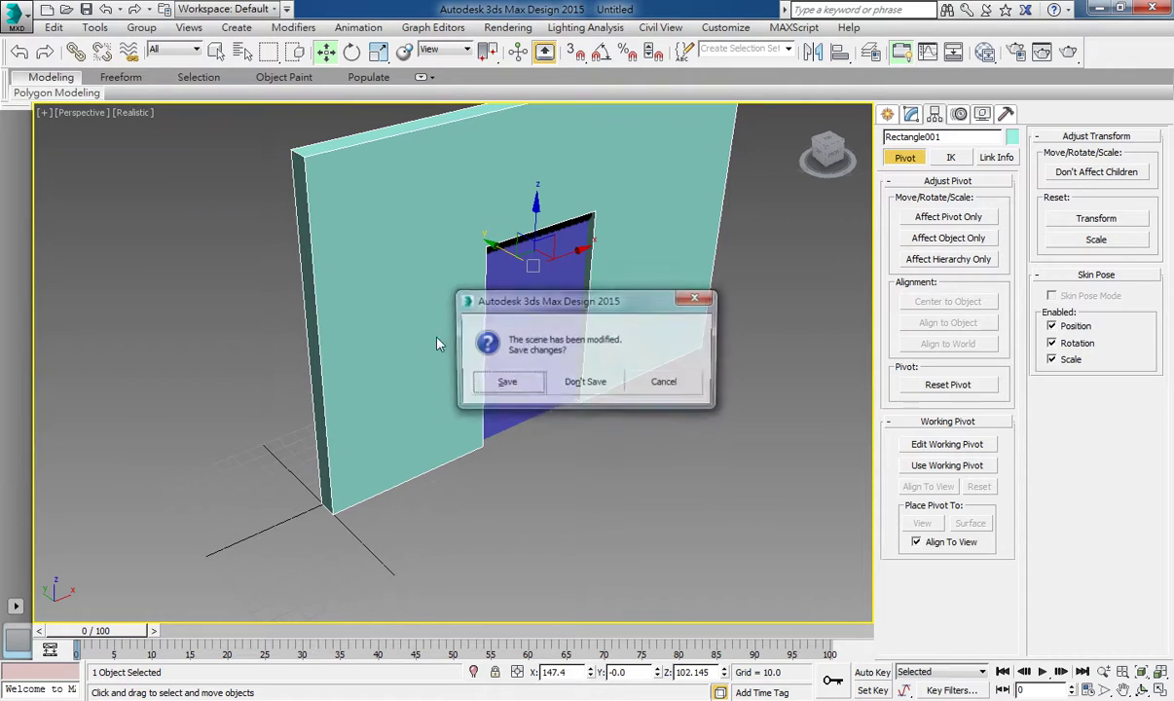
pyautogui.click(596, 384)
pyautogui.click(539, 384)
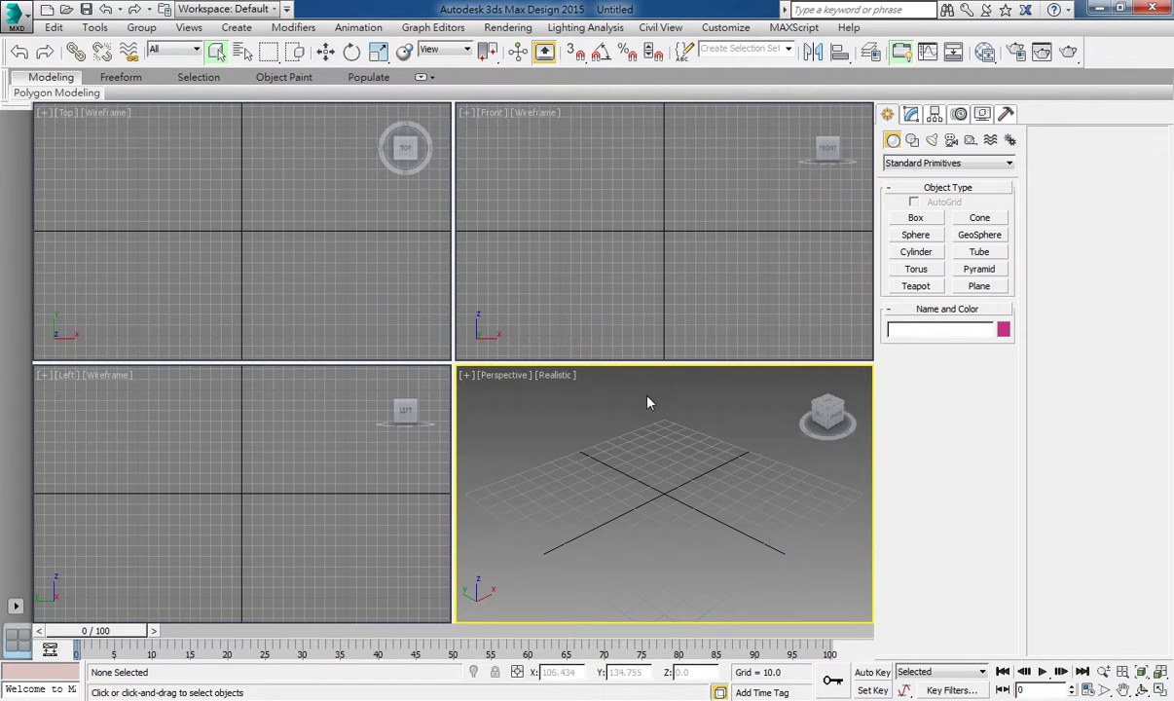
# Step: In a maximized Front view, draw the large 201×154 wall rectangle
pyautogui.click(568, 223)
pyautogui.hotkey('alt', 'w')
pyautogui.moveTo(577, 226)
pyautogui.mouseDown(button='middle')
pyautogui.moveTo(395, 412)
pyautogui.moveTo(288, 459)
pyautogui.mouseUp(button='middle')
pyautogui.click(912, 141)
pyautogui.click(981, 231)
pyautogui.moveTo(451, 414); pyautogui.dragTo(383, 414, button='middle')
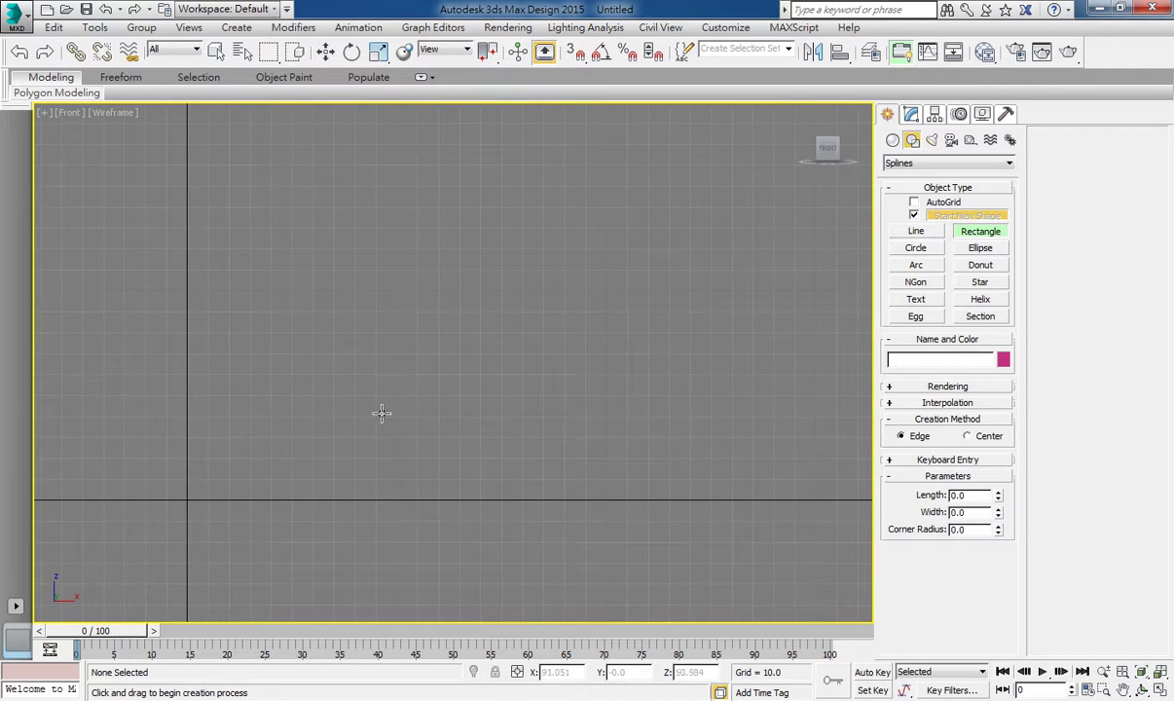
pyautogui.moveTo(291, 258); pyautogui.dragTo(239, 304, button='middle')
pyautogui.moveTo(196, 197)
pyautogui.mouseDown()
pyautogui.moveTo(449, 448)
pyautogui.moveTo(608, 534)
pyautogui.moveTo(618, 516)
pyautogui.mouseUp()
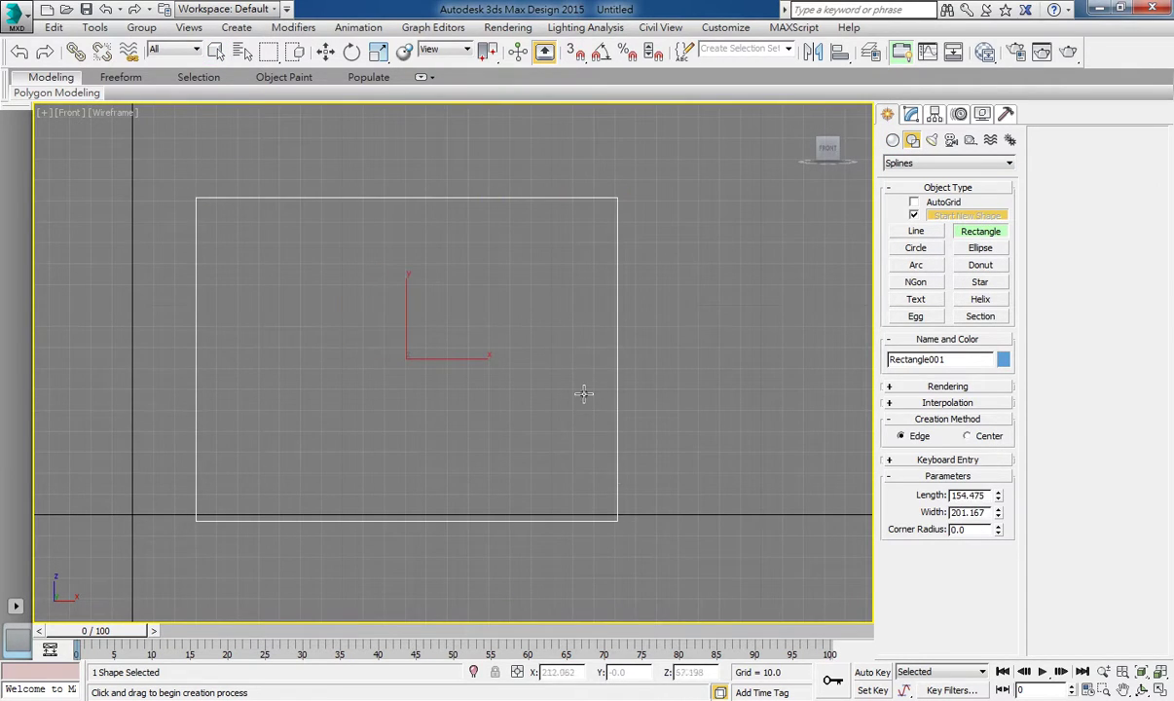
pyautogui.rightClick(545, 399)
# Step: Draw a narrow 57×116 doorway rectangle overlapping the wall's bottom edge, then select the wall rectangle
pyautogui.hotkey('alt', 'w')
pyautogui.scroll(-5, 514, 545)
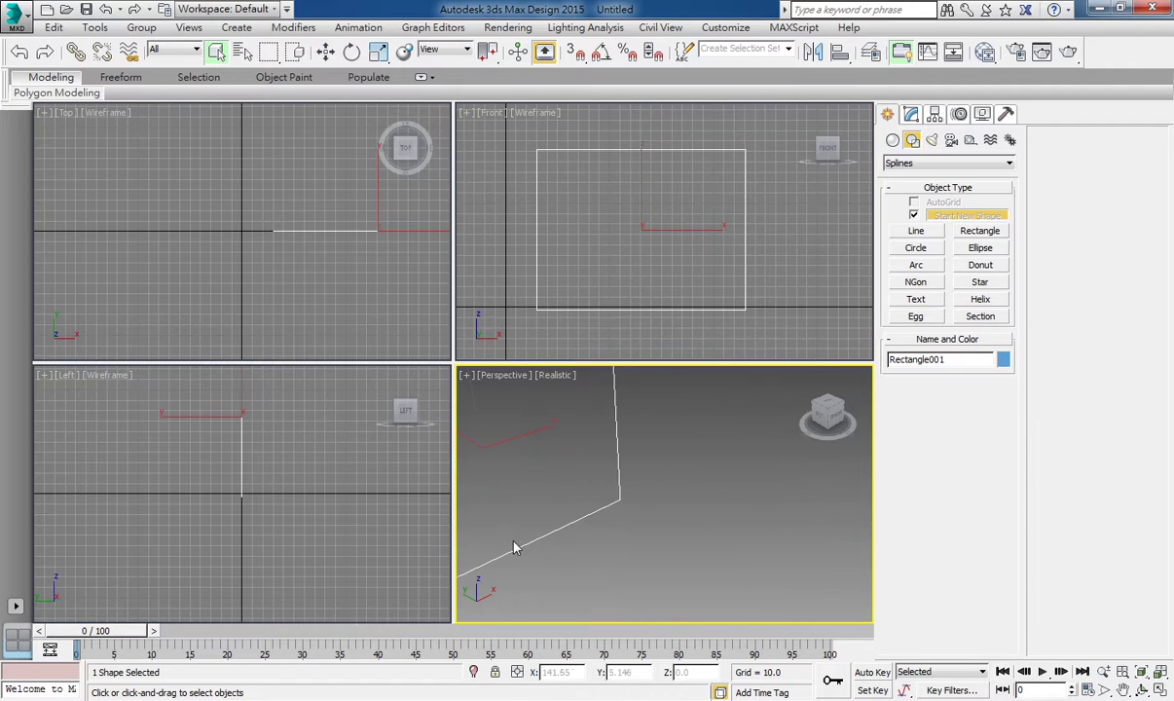
pyautogui.scroll(-3, 550, 516)
pyautogui.scroll(-2, 550, 516)
pyautogui.rightClick(617, 297)
pyautogui.hotkey('alt', 'w')
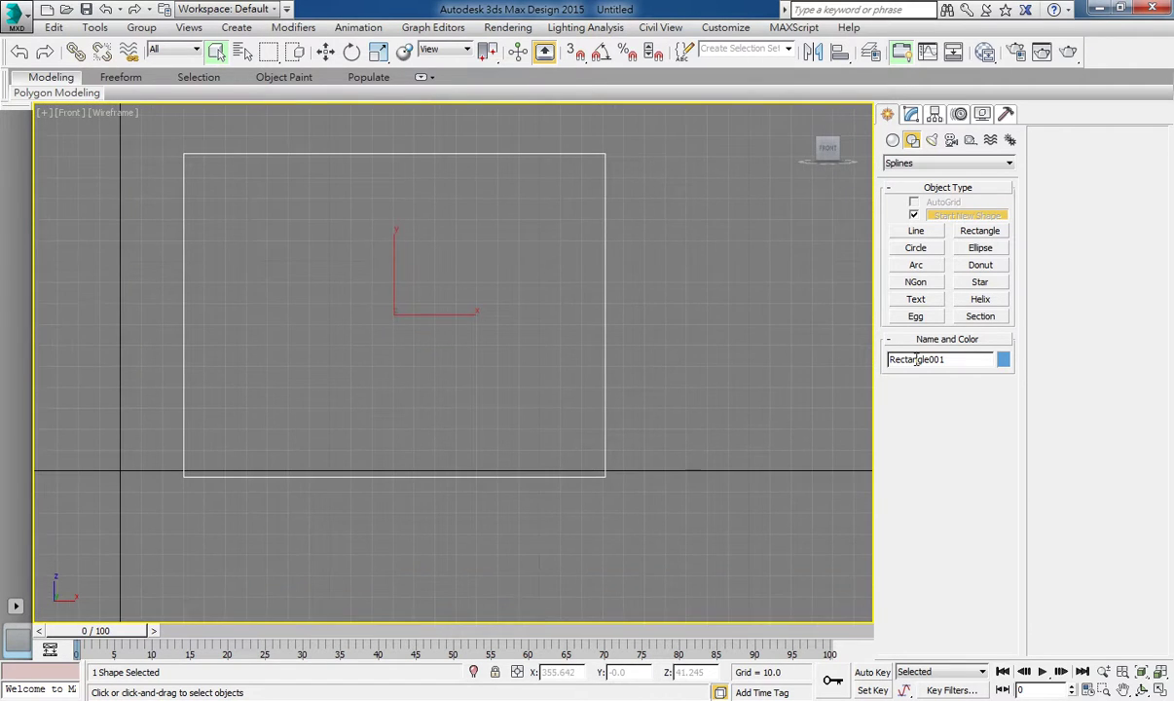
pyautogui.click(980, 231)
pyautogui.moveTo(332, 267); pyautogui.dragTo(455, 508)
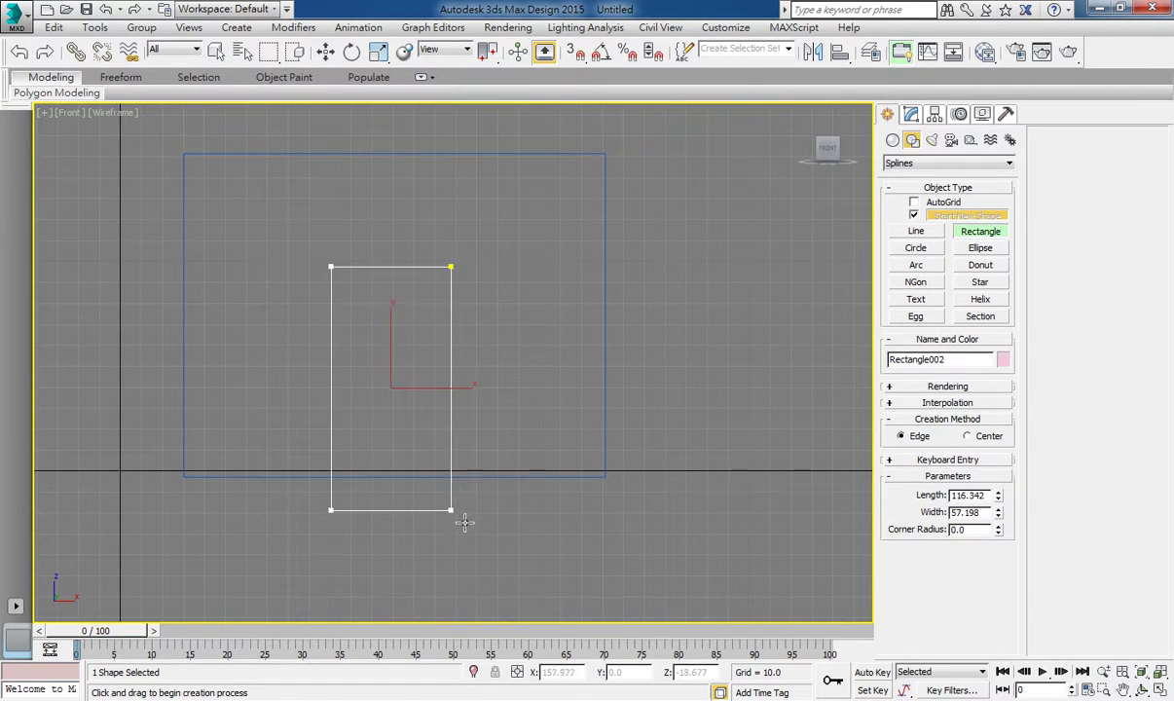
pyautogui.rightClick(559, 317)
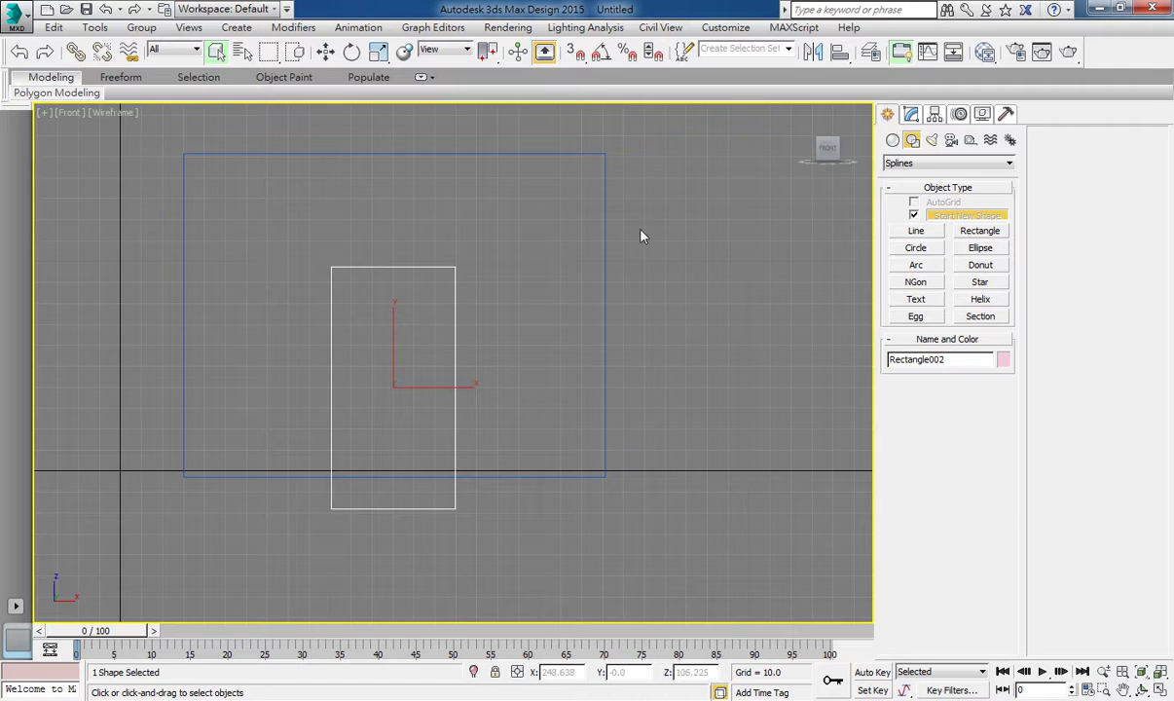
pyautogui.moveTo(554, 290); pyautogui.dragTo(557, 288)
pyautogui.rightClick(604, 277)
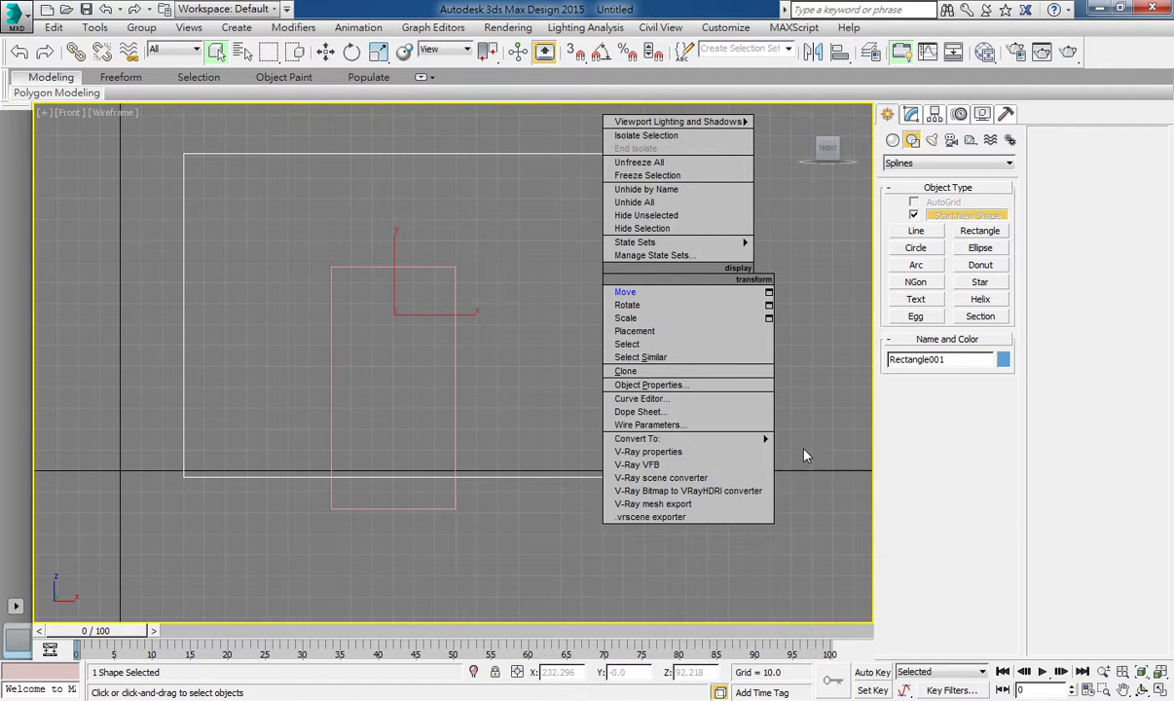
# Step: Convert the wall rectangle to an editable spline and attach the doorway rectangle
pyautogui.moveTo(681, 439)
pyautogui.click(827, 440)
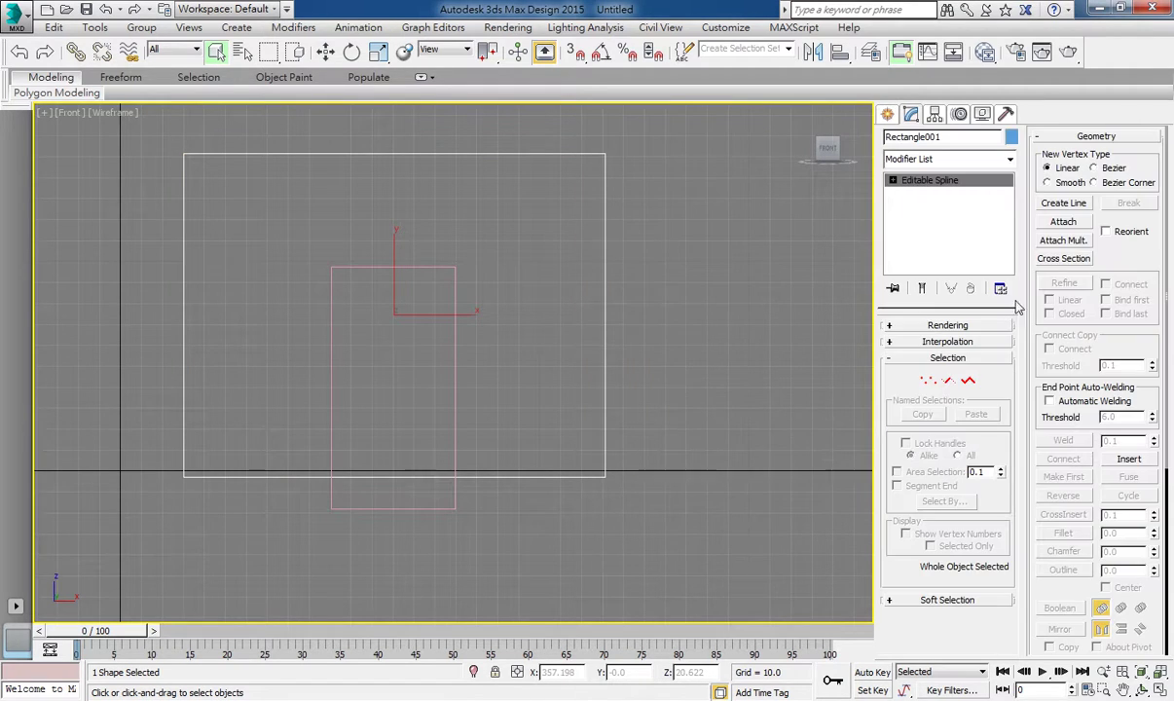
pyautogui.click(1062, 224)
pyautogui.click(460, 310)
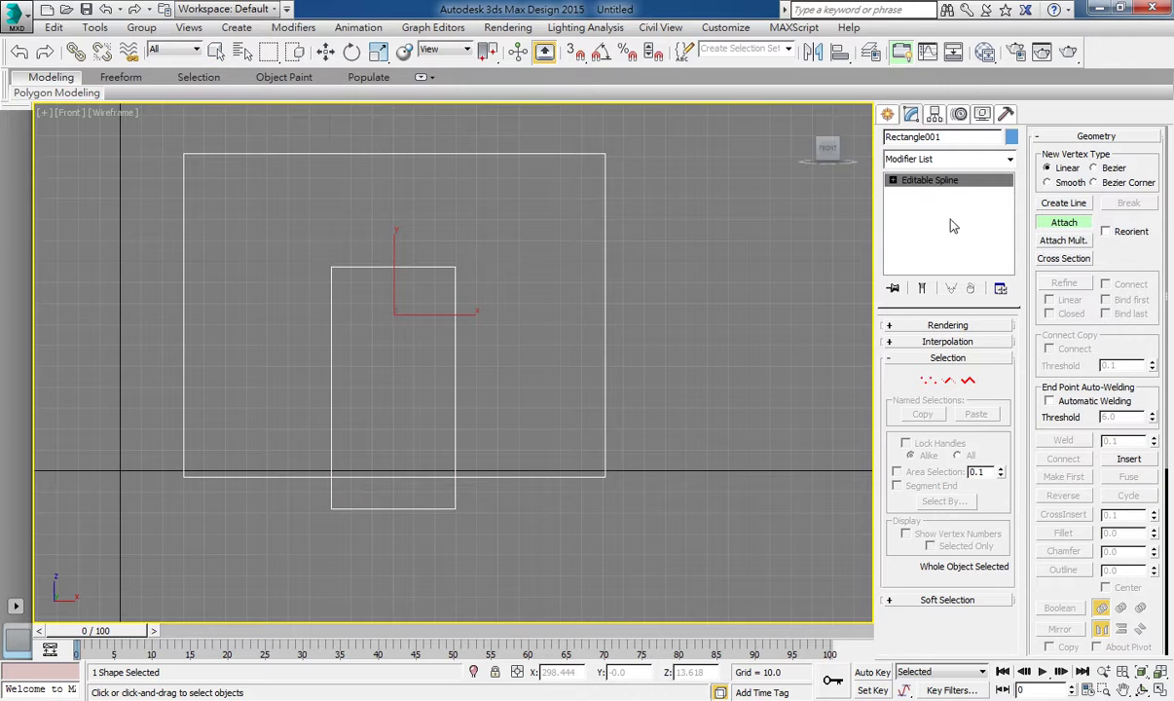
# Step: At Spline level, trim the overlapping segments to cut the doorway notch
pyautogui.click(967, 380)
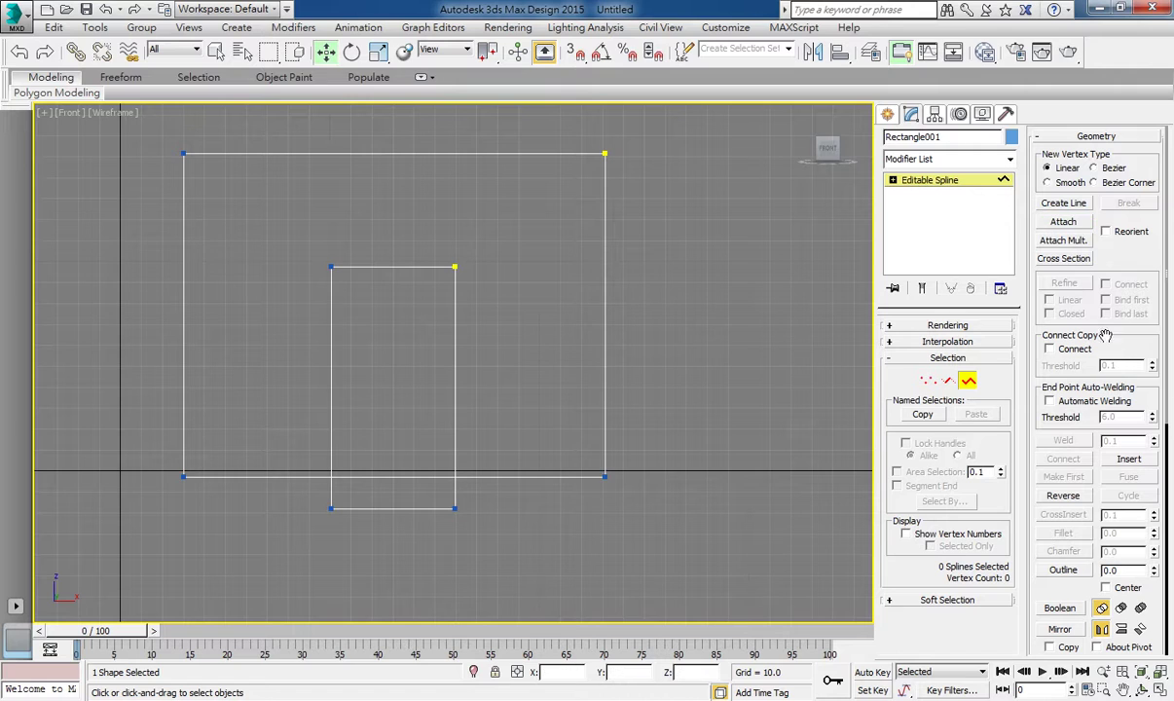
pyautogui.scroll(-3, 1090, 317)
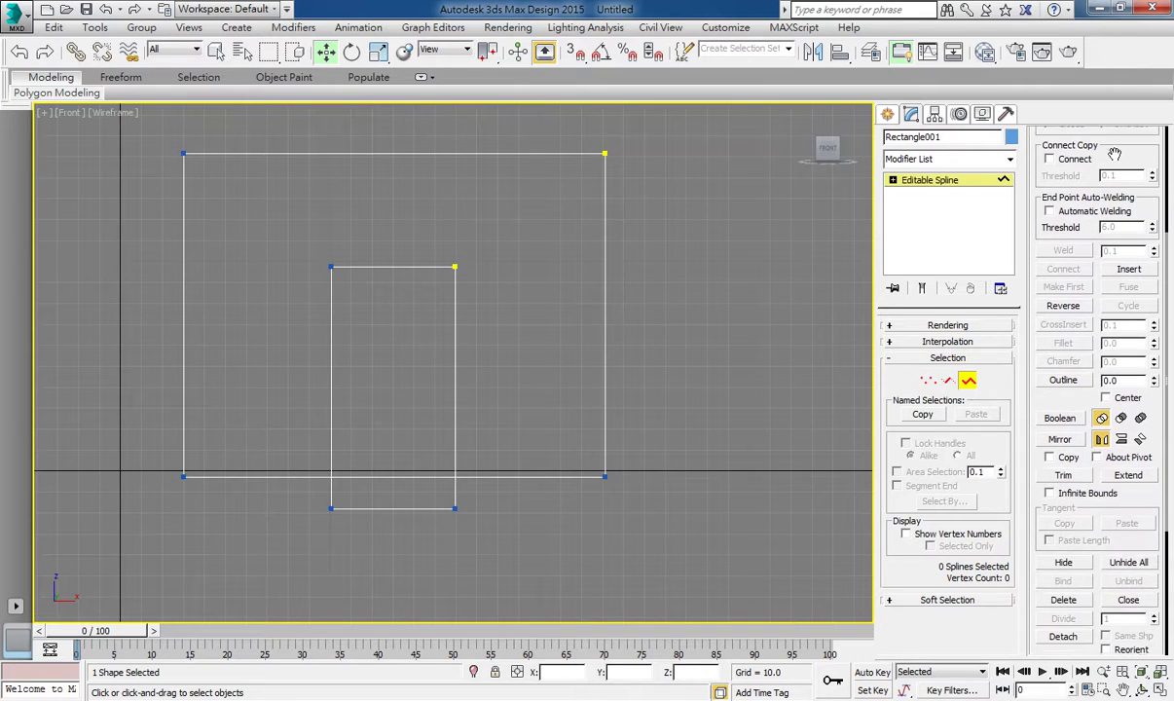
pyautogui.click(1063, 475)
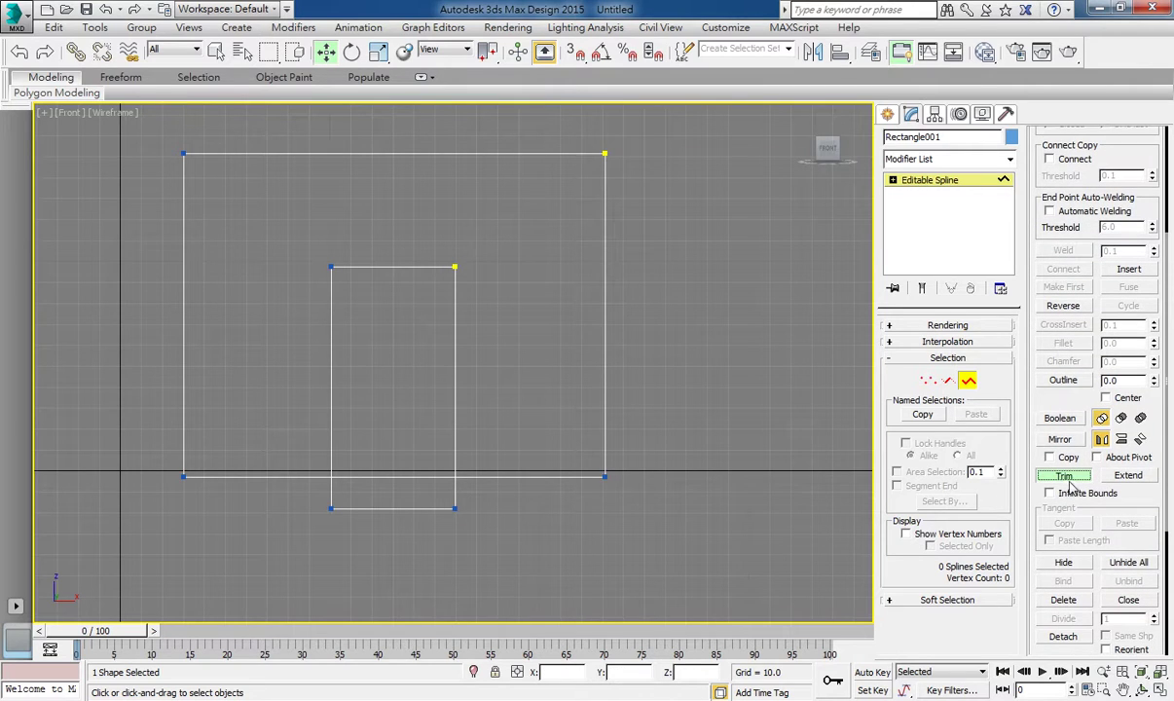
pyautogui.click(401, 477)
pyautogui.click(401, 508)
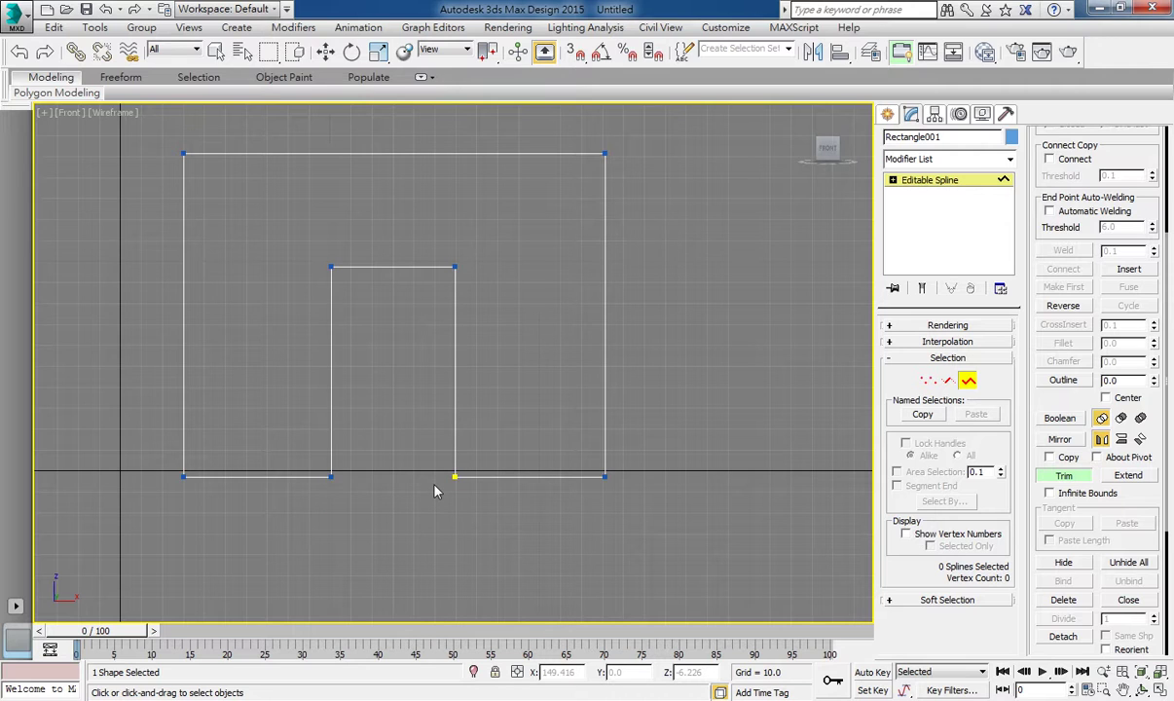
pyautogui.rightClick(435, 494)
# Step: Weld the overlapping vertices at the doorway corners into one closed outline
pyautogui.click(927, 381)
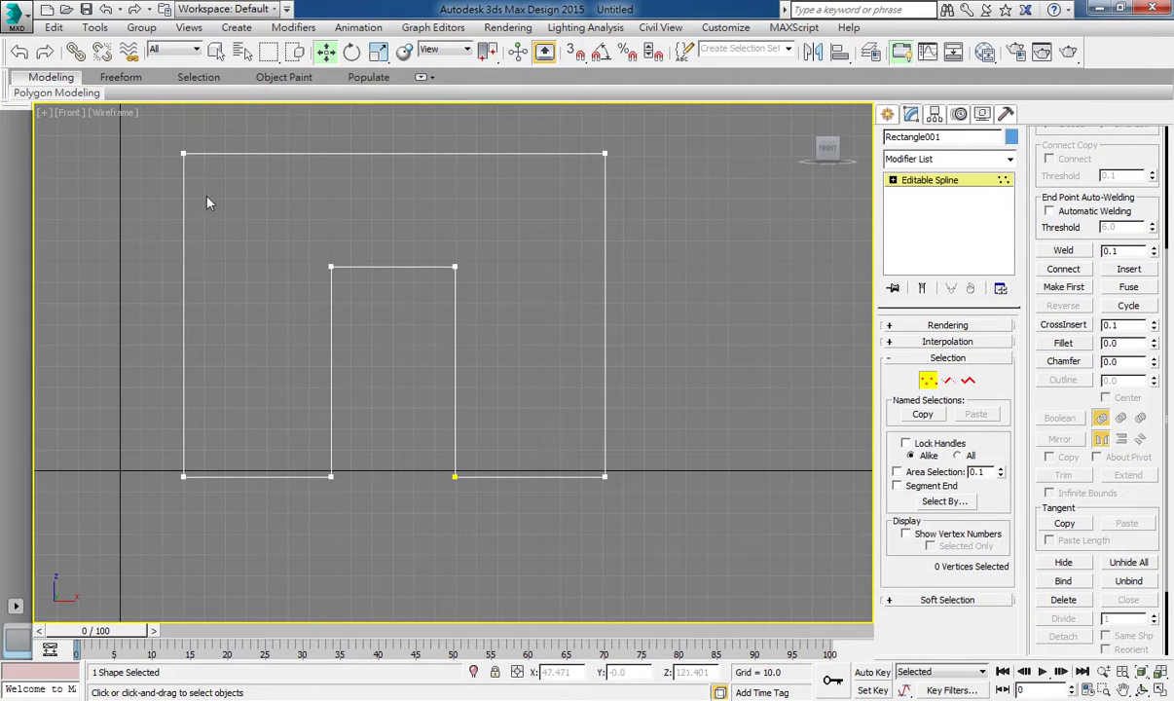
pyautogui.click(114, 112)
pyautogui.click(486, 338)
pyautogui.moveTo(650, 125); pyautogui.dragTo(79, 485)
pyautogui.rightClick(325, 491)
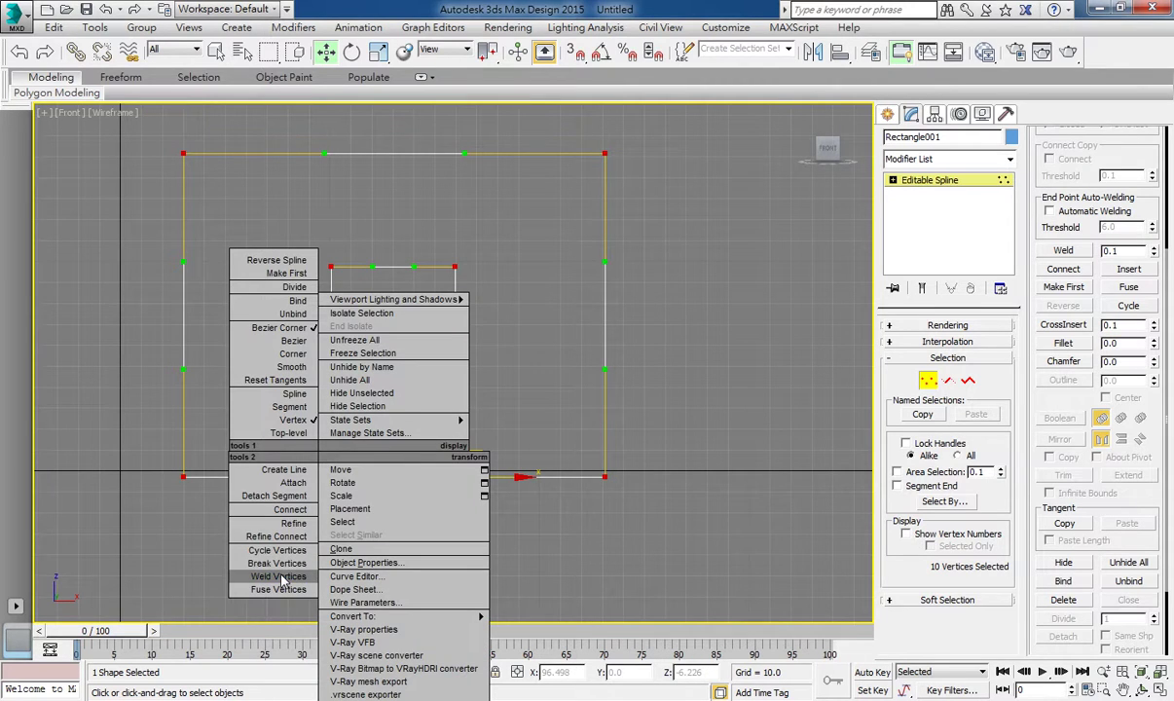
pyautogui.click(454, 475)
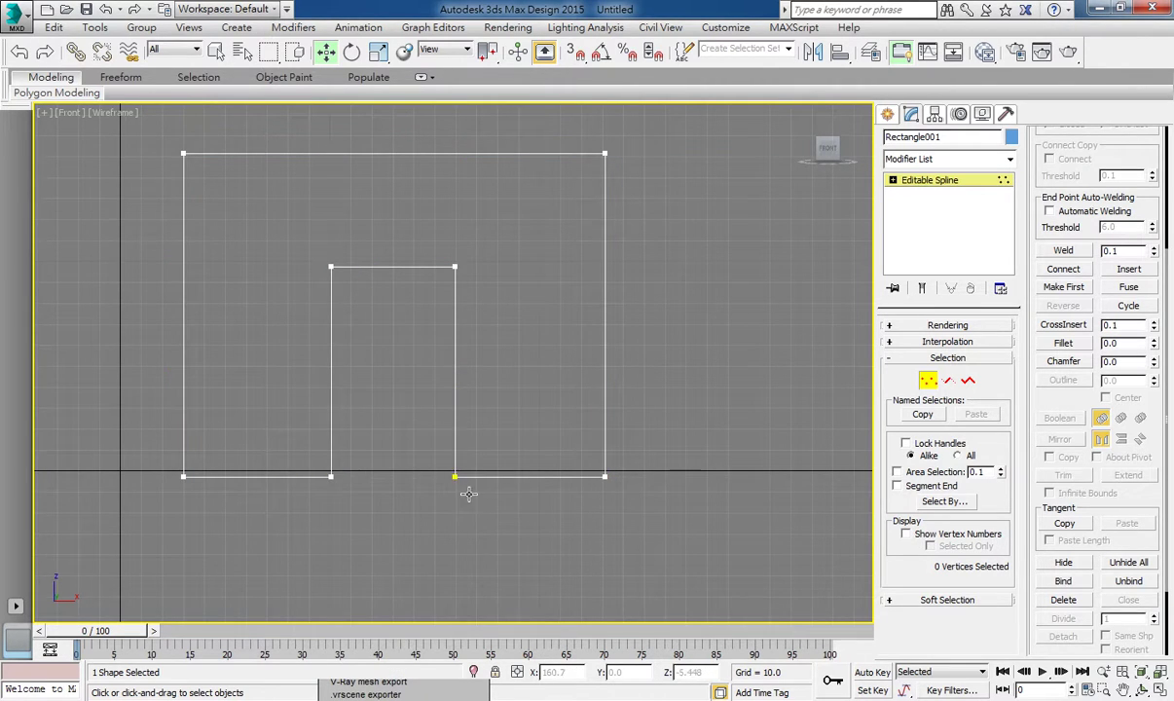
pyautogui.moveTo(480, 464); pyautogui.dragTo(424, 459)
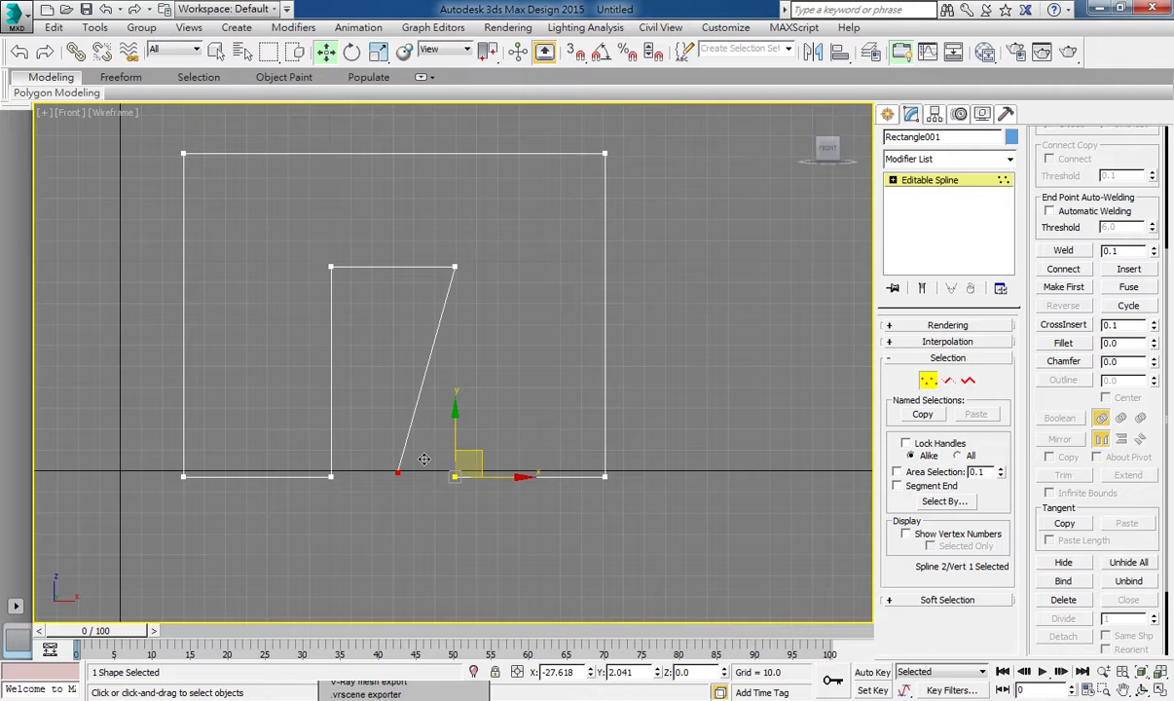
pyautogui.rightClick(424, 459)
pyautogui.moveTo(310, 450); pyautogui.dragTo(588, 566)
pyautogui.rightClick(467, 463)
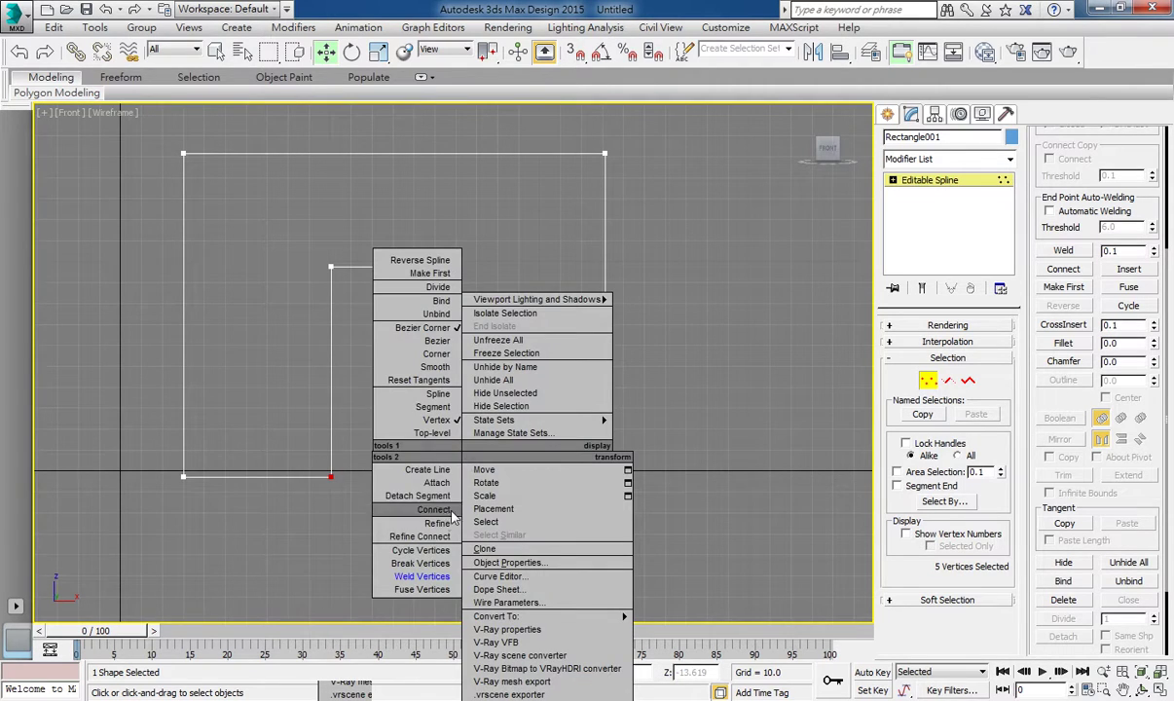
pyautogui.click(394, 541)
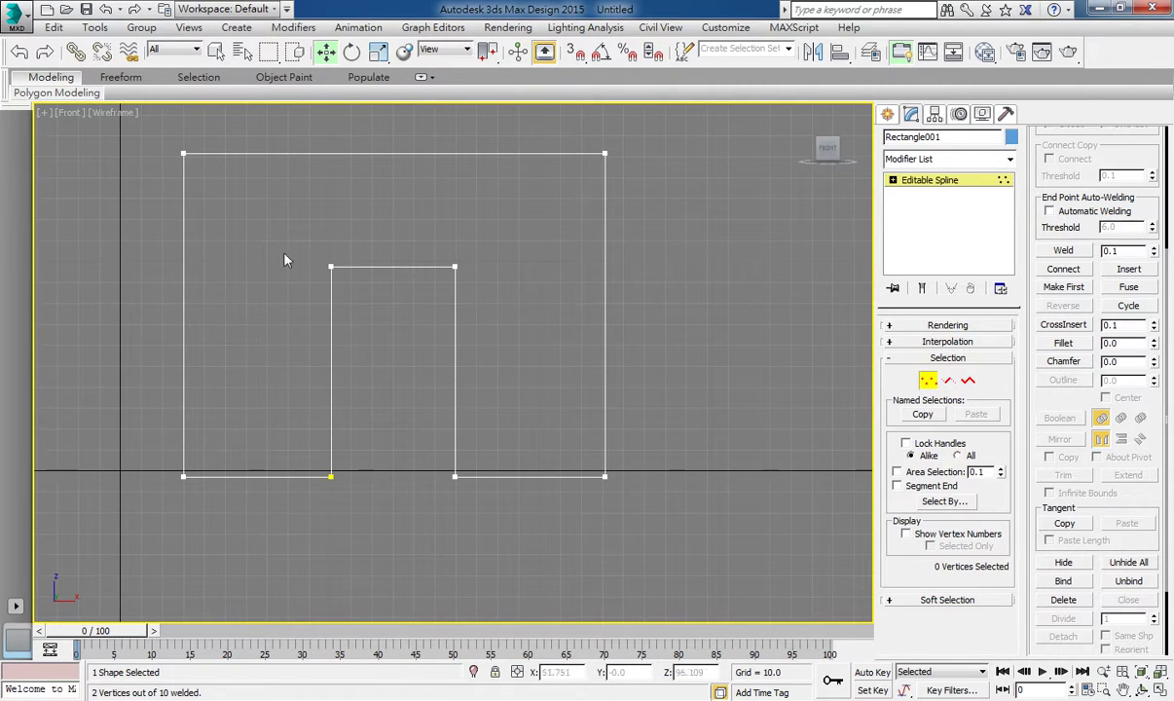
pyautogui.click(924, 181)
pyautogui.click(934, 160)
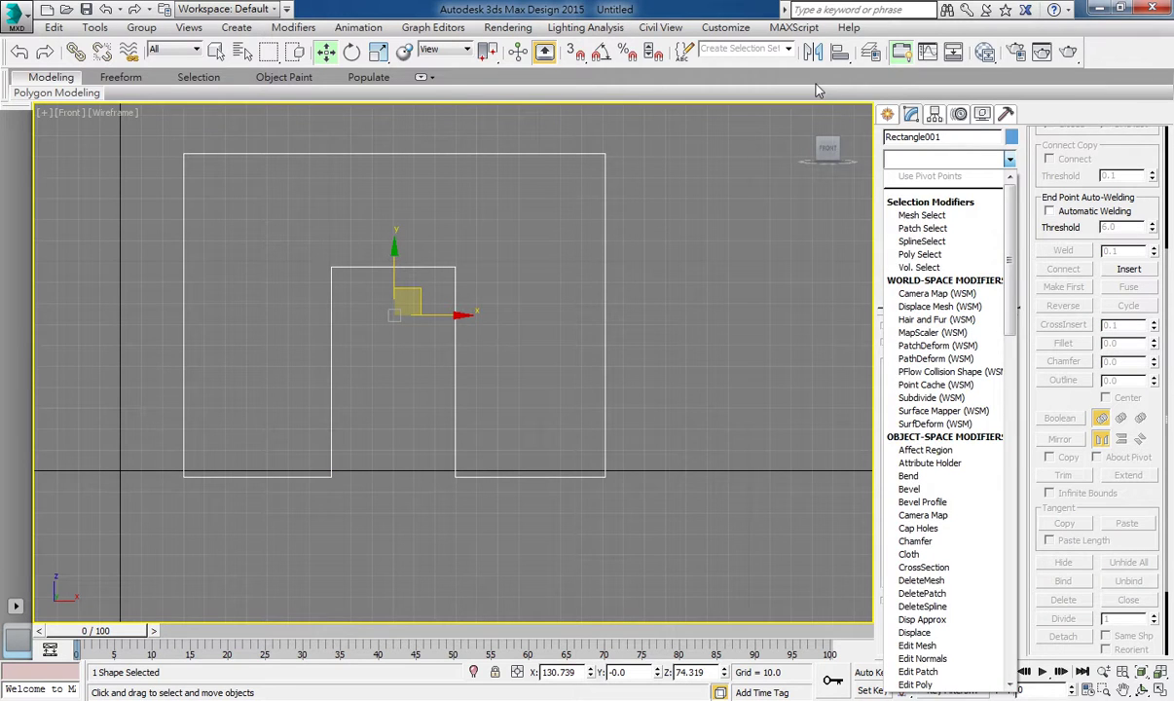
# Step: Add an Extrude modifier to the outline with Amount 9.0
pyautogui.press('e')
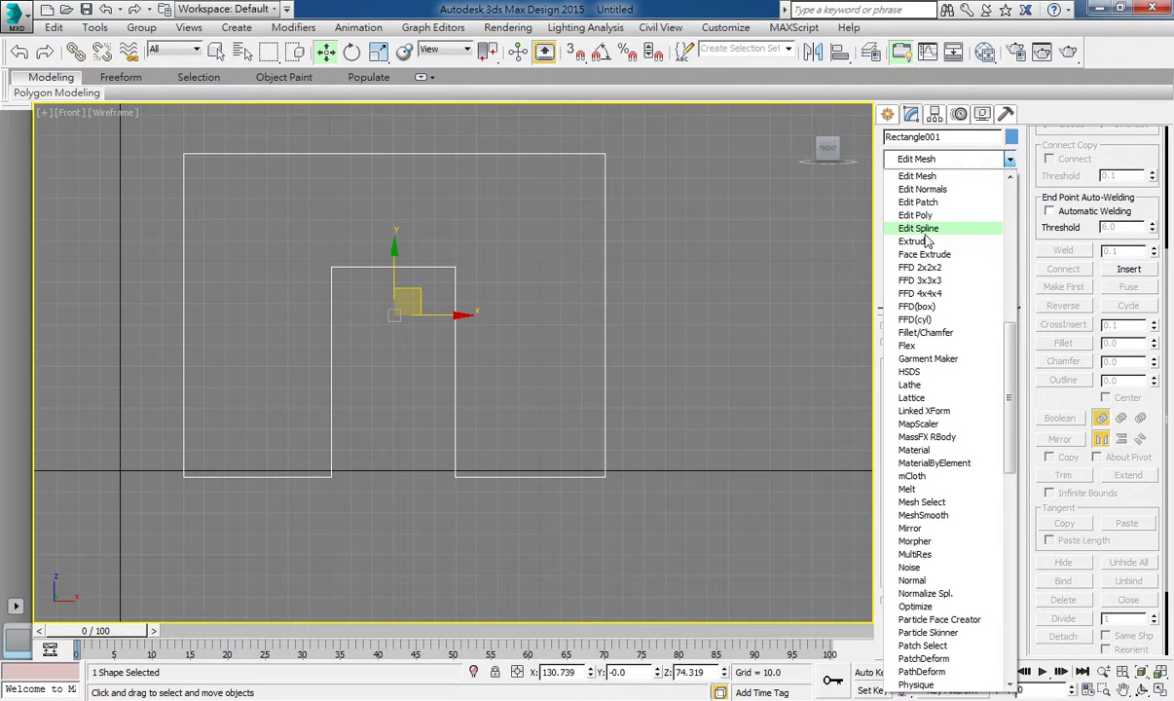
pyautogui.click(914, 241)
pyautogui.hotkey('alt', 'w')
pyautogui.rightClick(634, 469)
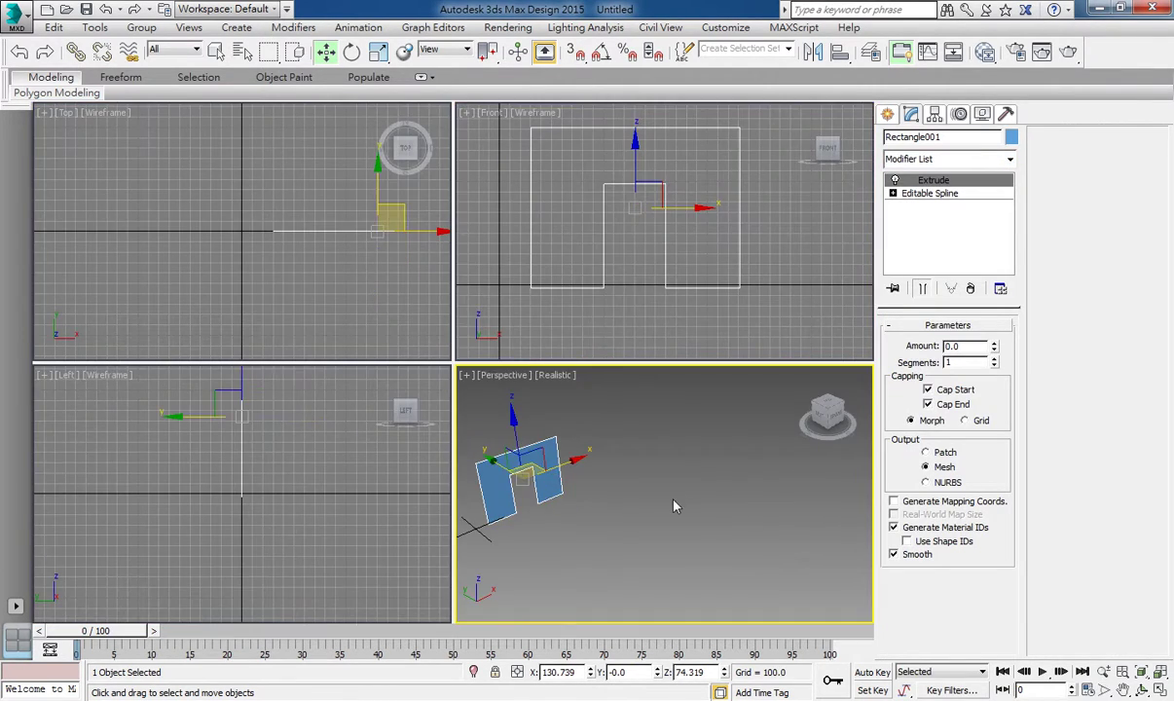
pyautogui.hotkey('alt', 'w')
pyautogui.keyDown('alt'); pyautogui.moveTo(599, 530); pyautogui.dragTo(309, 382, button='middle'); pyautogui.keyUp('alt')
pyautogui.scroll(3, 309, 382)
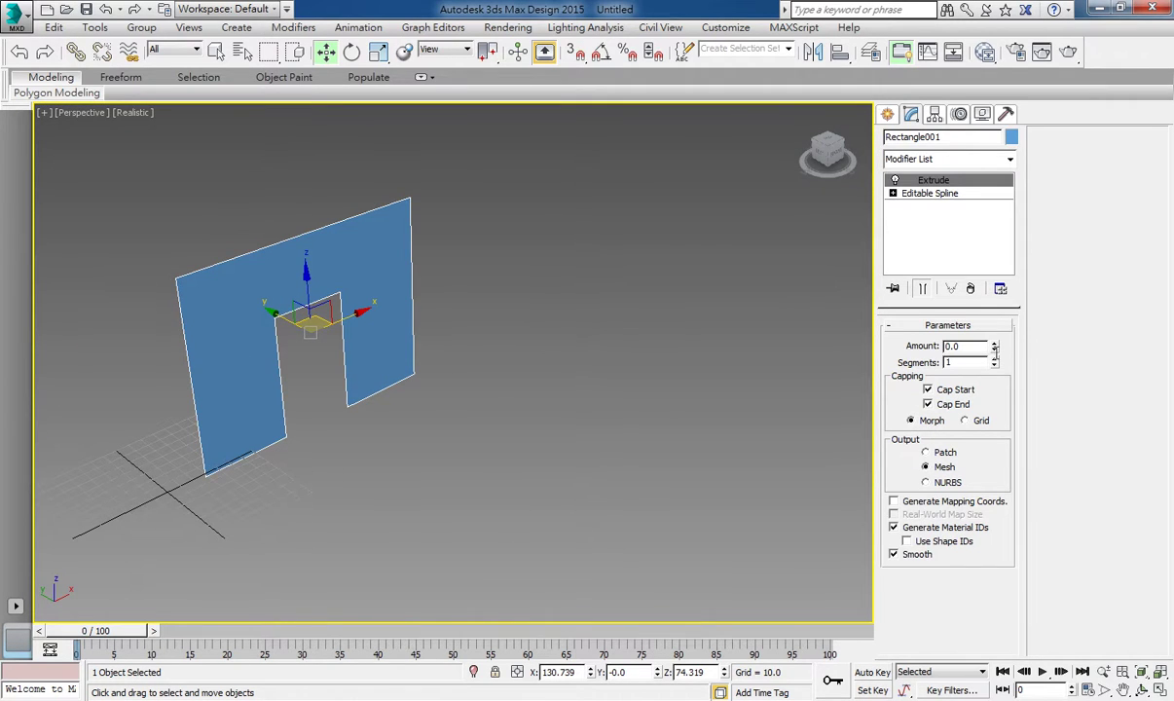
pyautogui.moveTo(993, 350); pyautogui.dragTo(994, 329)
# Step: Orbit around the 9.0-thick wall, then return to a maximized Front view
pyautogui.scroll(3, 394, 421)
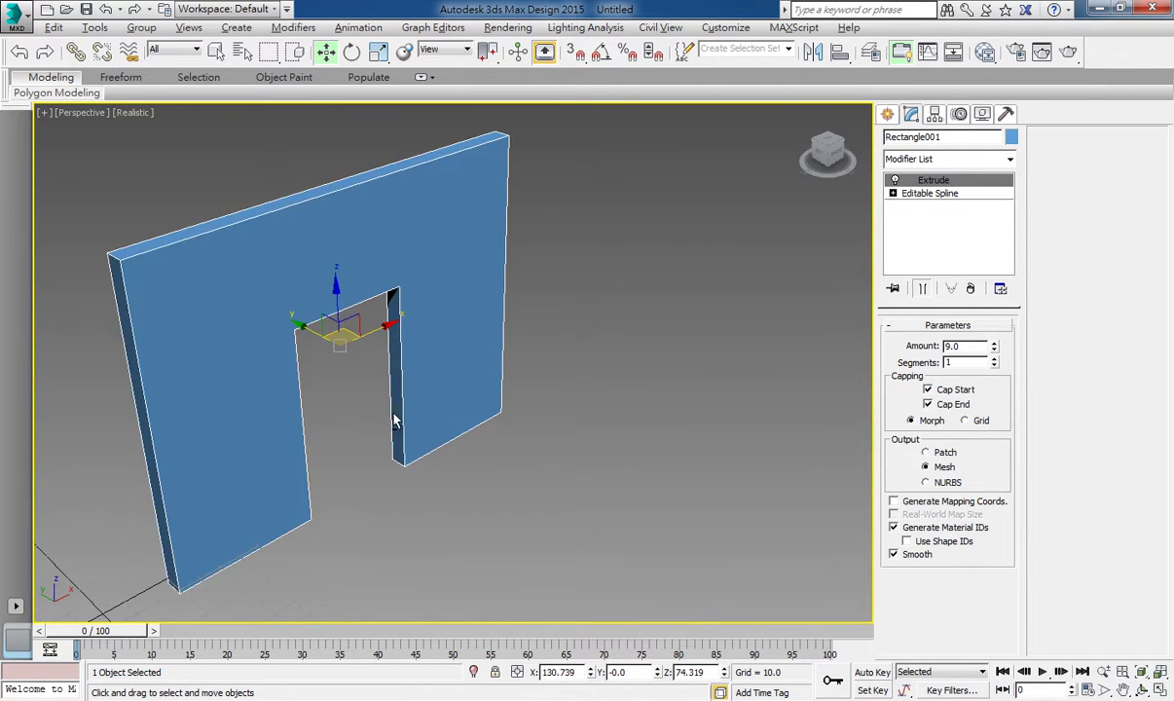
pyautogui.scroll(-3, 394, 420)
pyautogui.keyDown('alt'); pyautogui.moveTo(346, 406); pyautogui.dragTo(351, 410, button='middle'); pyautogui.keyUp('alt')
pyautogui.hotkey('alt', 'w')
pyautogui.rightClick(614, 261)
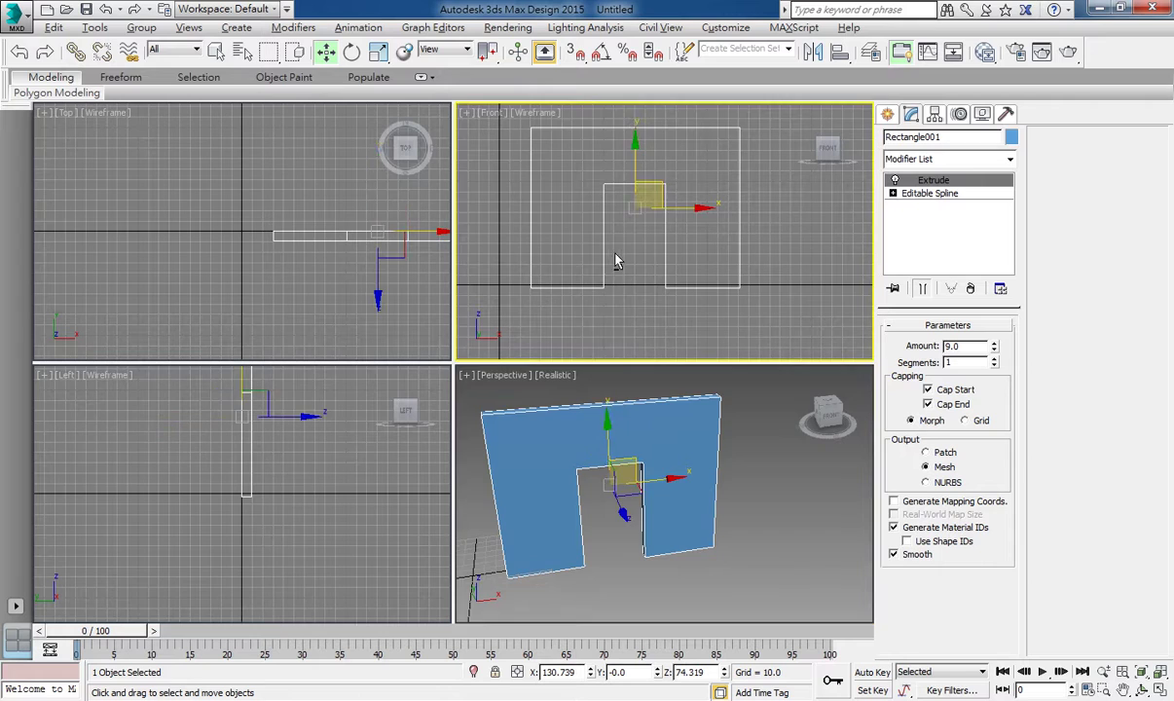
pyautogui.hotkey('alt', 'w')
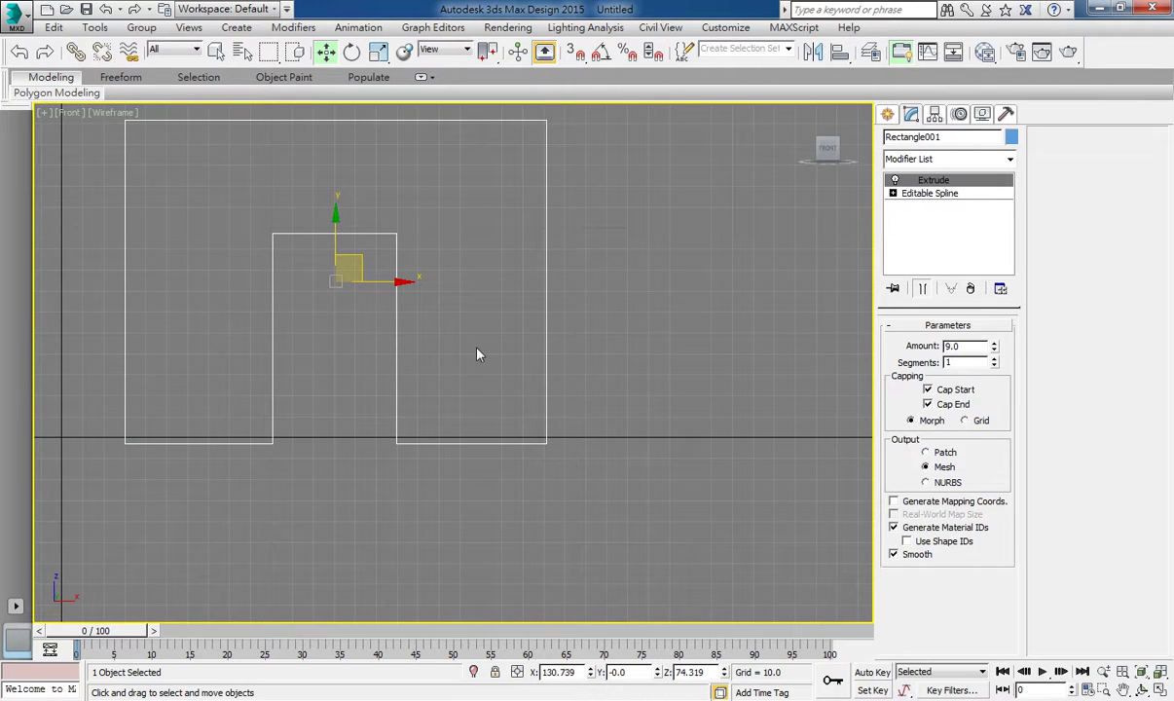
# Step: Detach a copy of the doorway's left, top and right segments as a separate shape
pyautogui.click(976, 194)
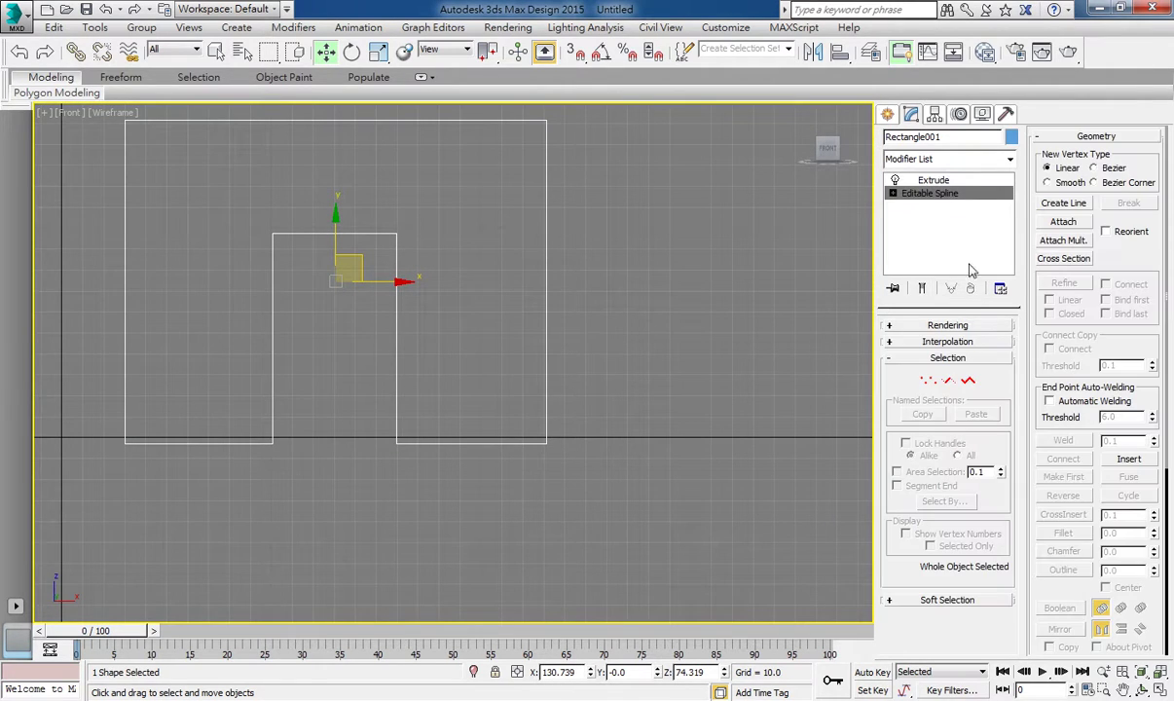
pyautogui.click(968, 379)
pyautogui.click(285, 389)
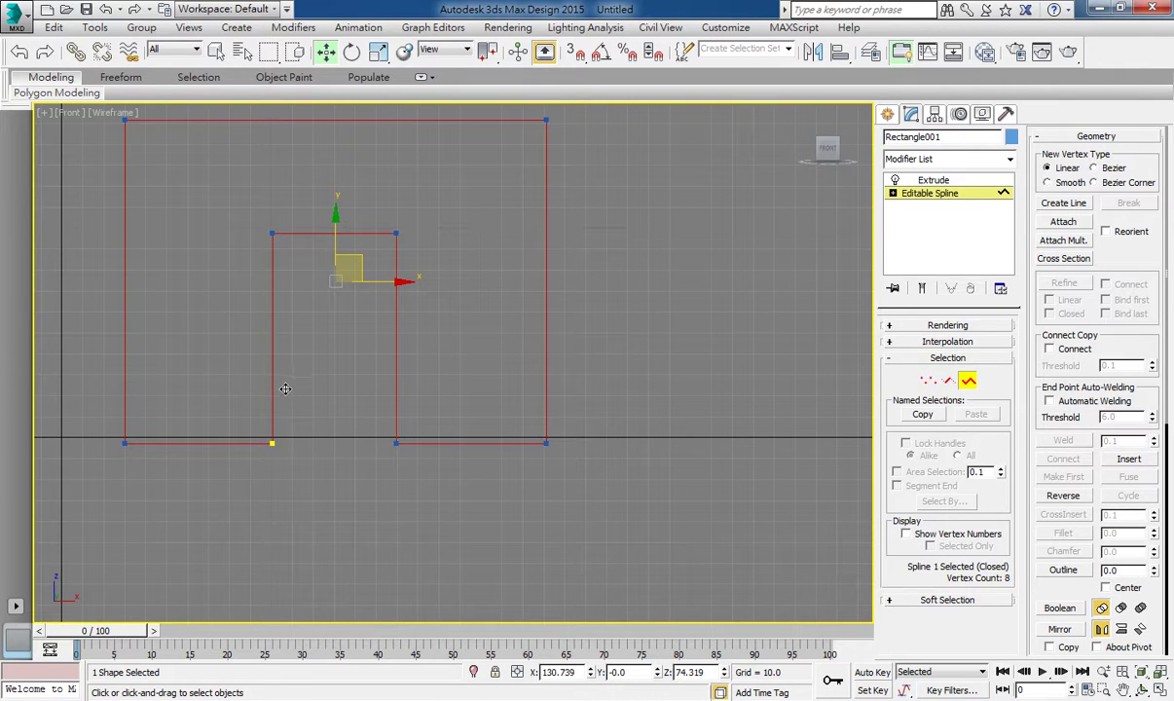
pyautogui.click(948, 378)
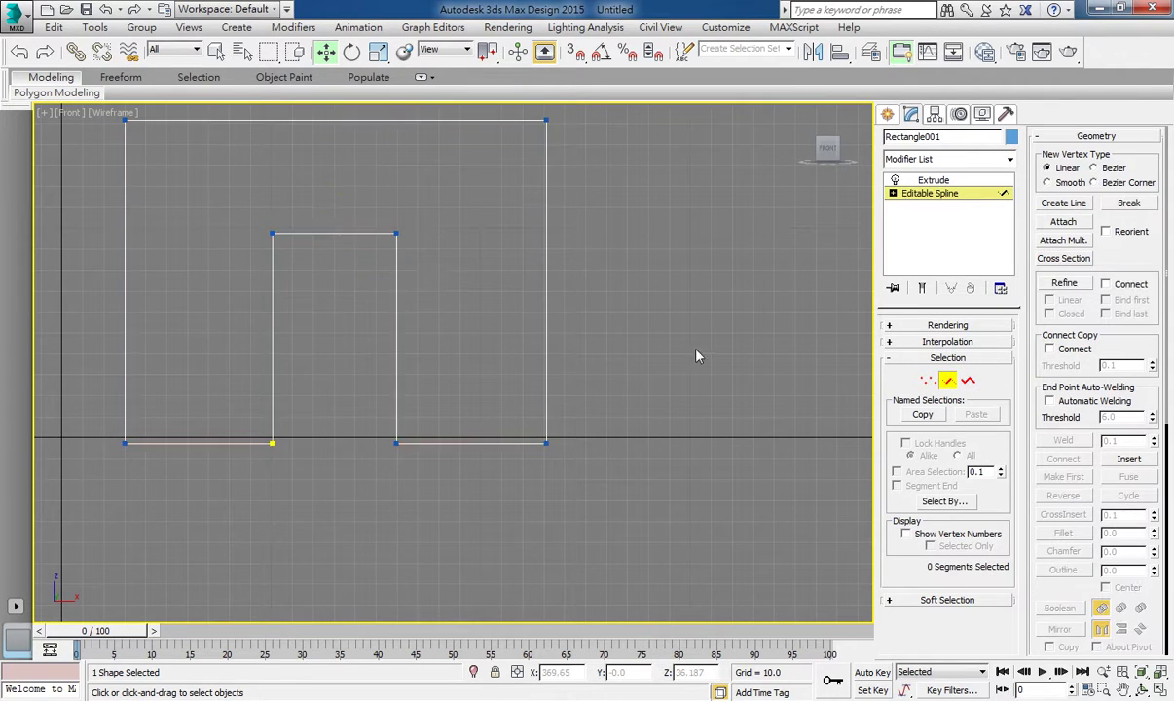
pyautogui.moveTo(359, 279); pyautogui.dragTo(314, 380)
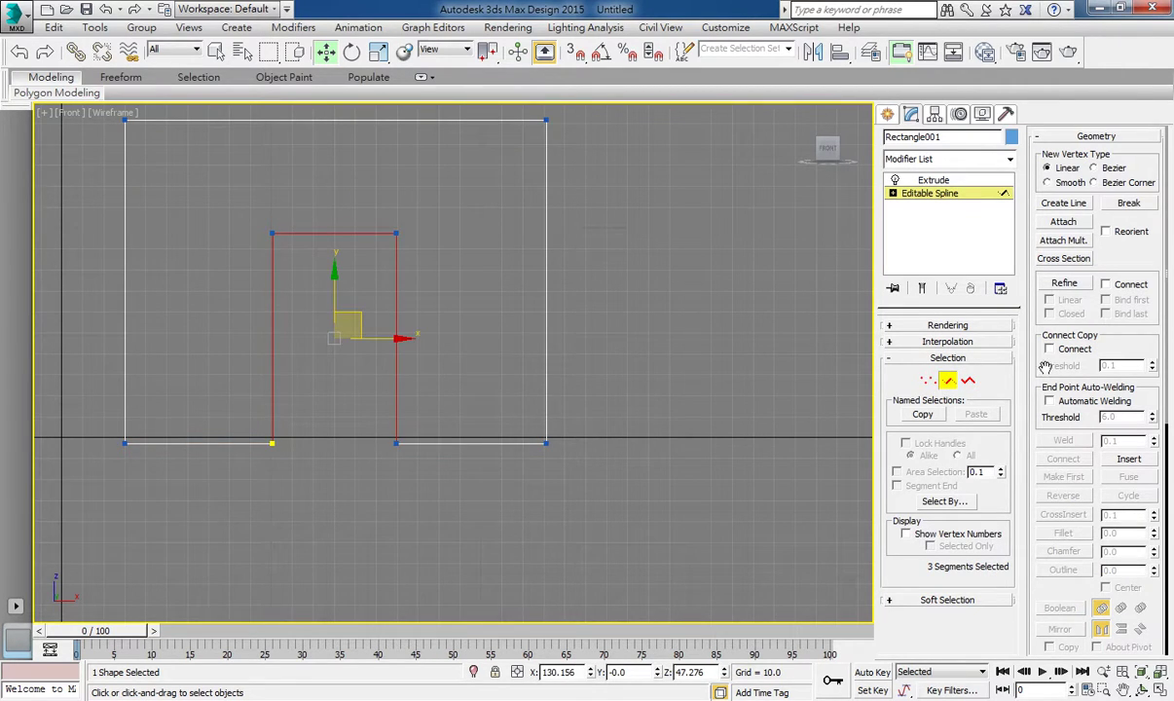
pyautogui.scroll(-3, 1109, 487)
pyautogui.scroll(-3, 1109, 496)
pyautogui.scroll(-3, 1115, 515)
pyautogui.click(1111, 516)
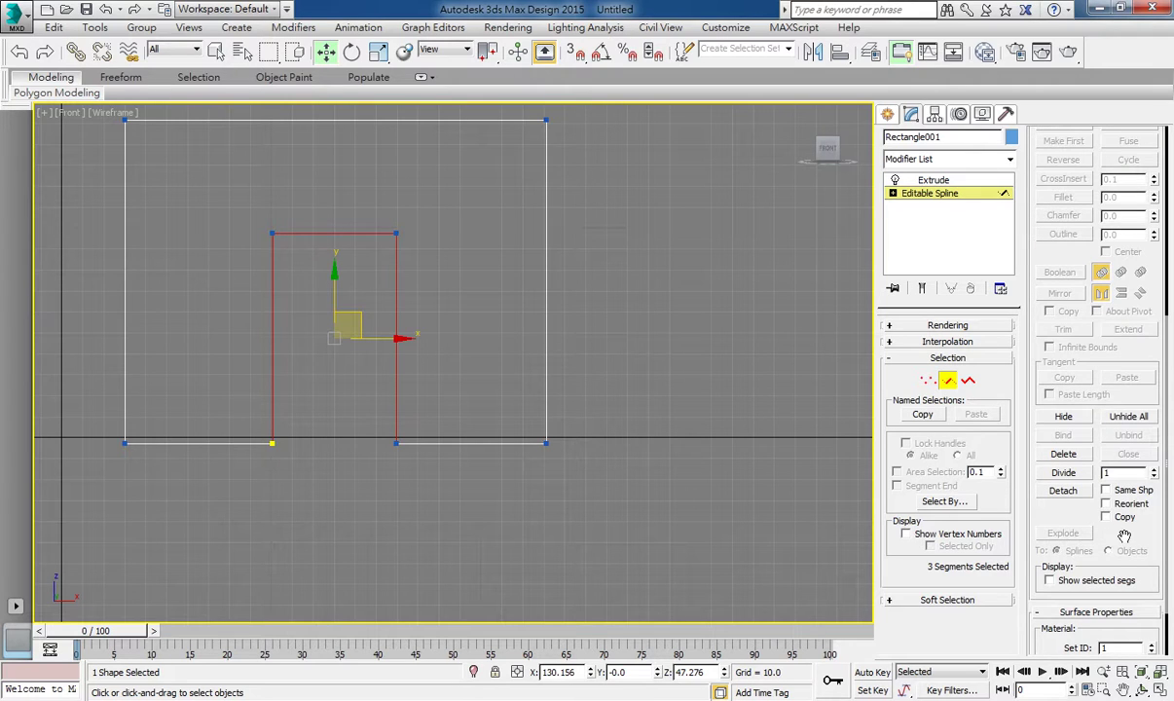
pyautogui.click(1063, 490)
pyautogui.click(638, 365)
# Step: Return to the Extrude level, clear the selection, and maximize the Perspective view
pyautogui.click(932, 180)
pyautogui.click(254, 486)
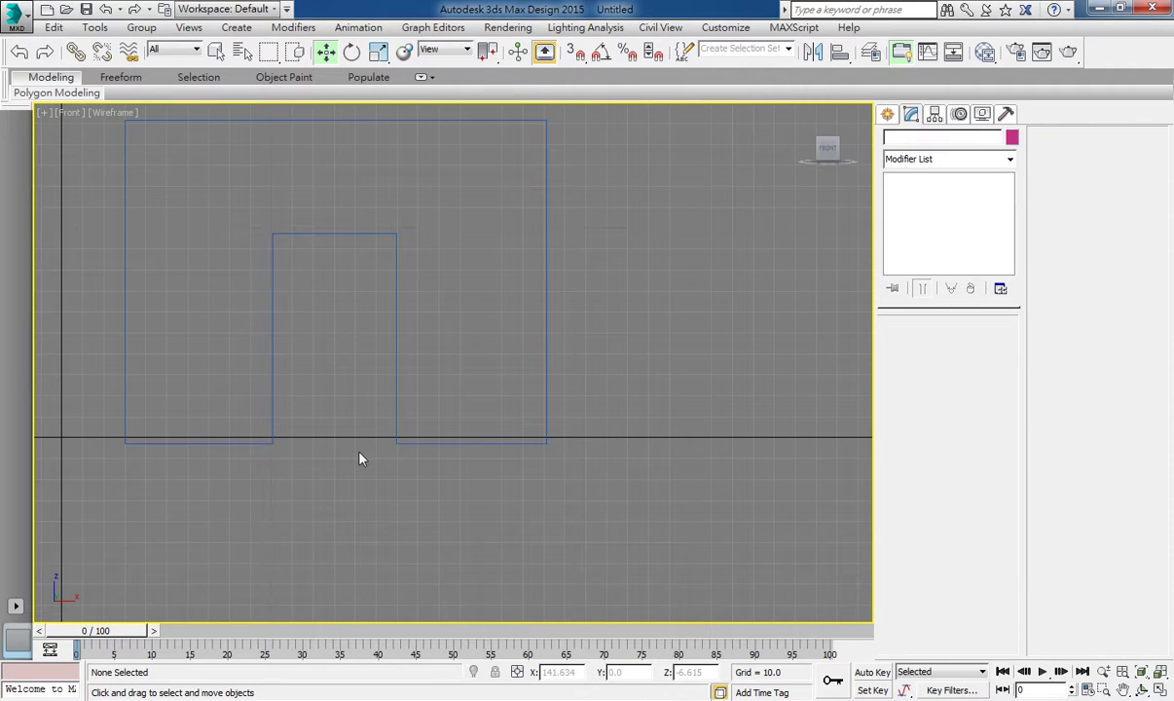
pyautogui.hotkey('alt', 'w')
pyautogui.click(637, 532)
pyautogui.hotkey('alt', 'w')
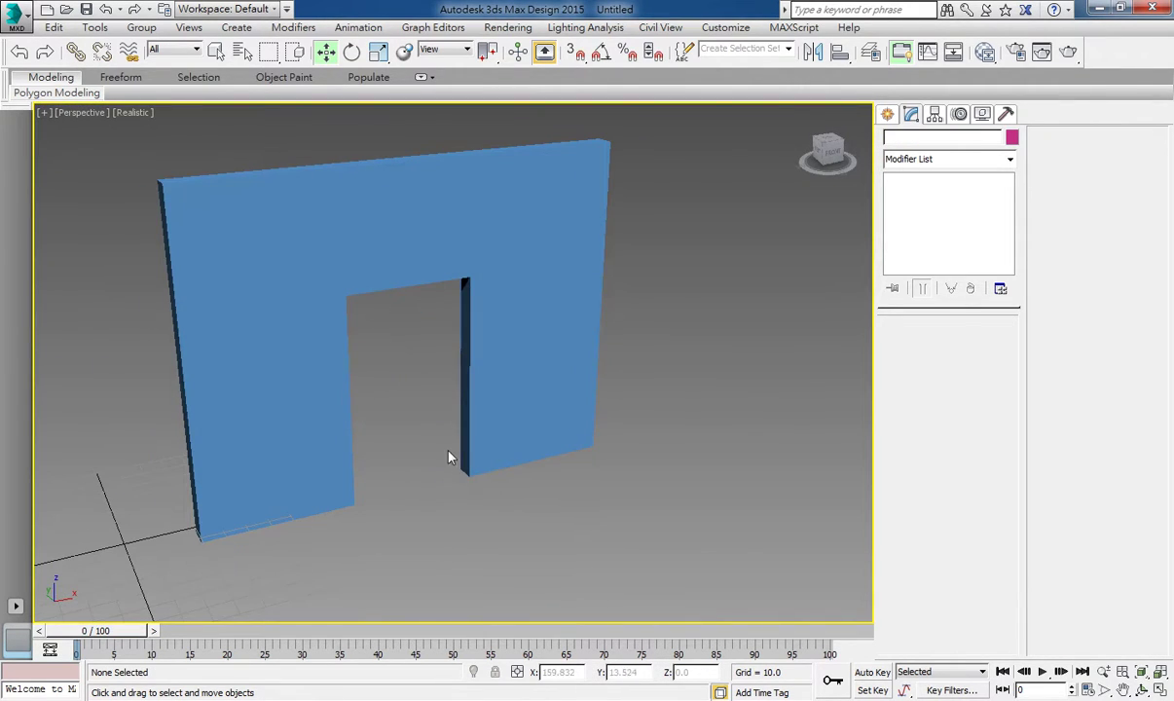
# Step: Select the detached door outline and close it into a rectangle at Spline level
pyautogui.click(470, 450)
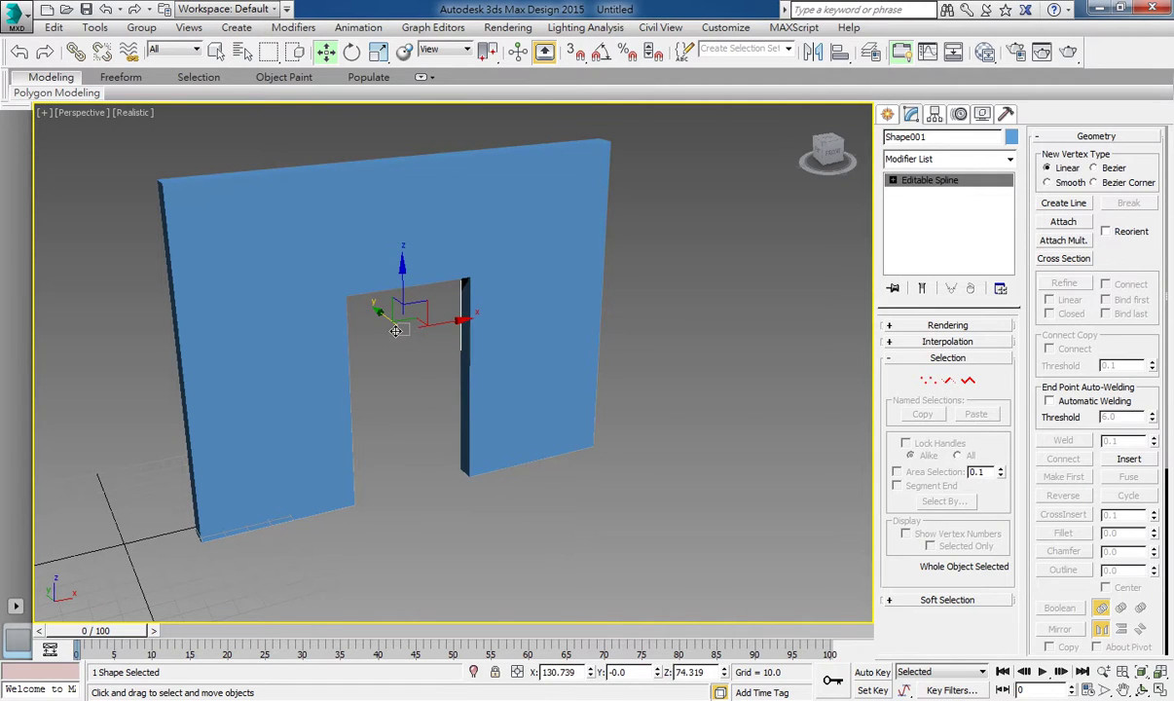
pyautogui.moveTo(408, 331)
pyautogui.mouseDown()
pyautogui.moveTo(474, 393)
pyautogui.moveTo(480, 422)
pyautogui.mouseUp()
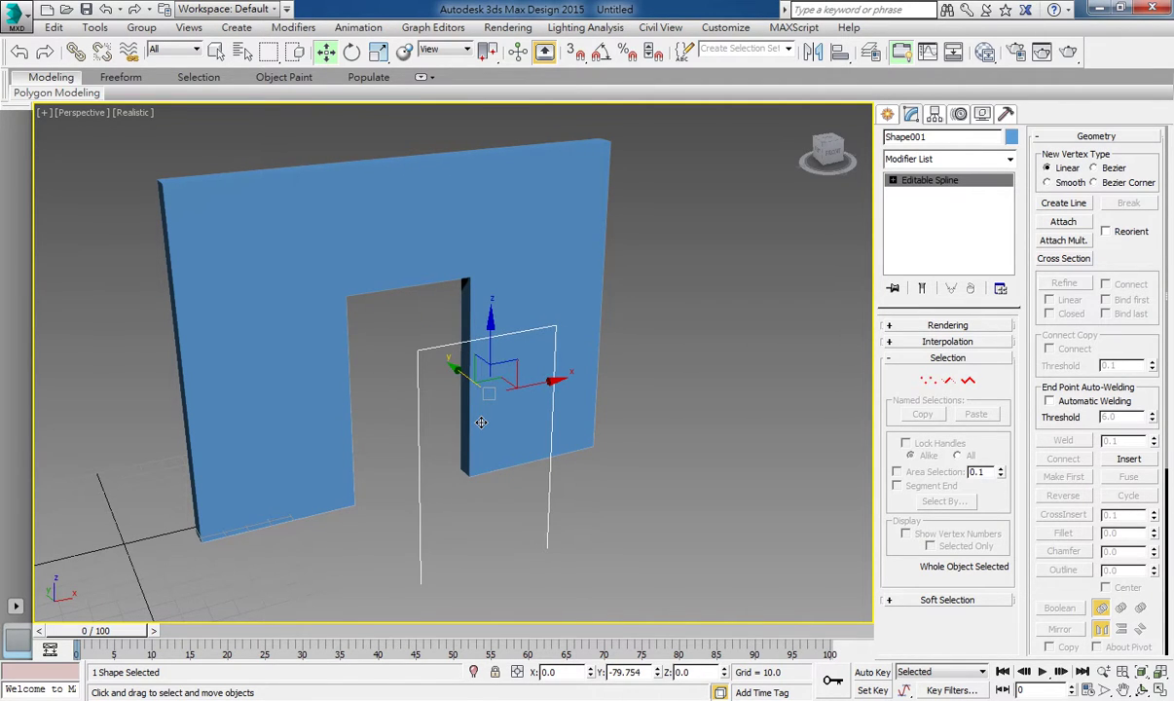
pyautogui.hotkey('ctrl', 'z')
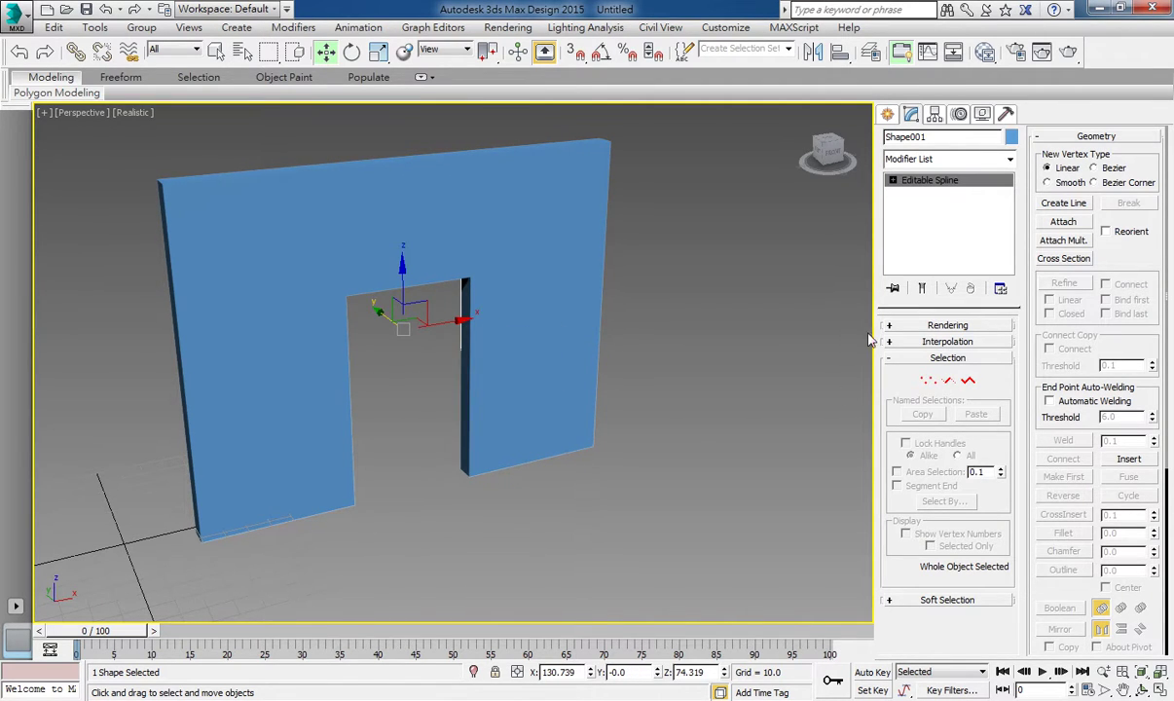
pyautogui.click(967, 379)
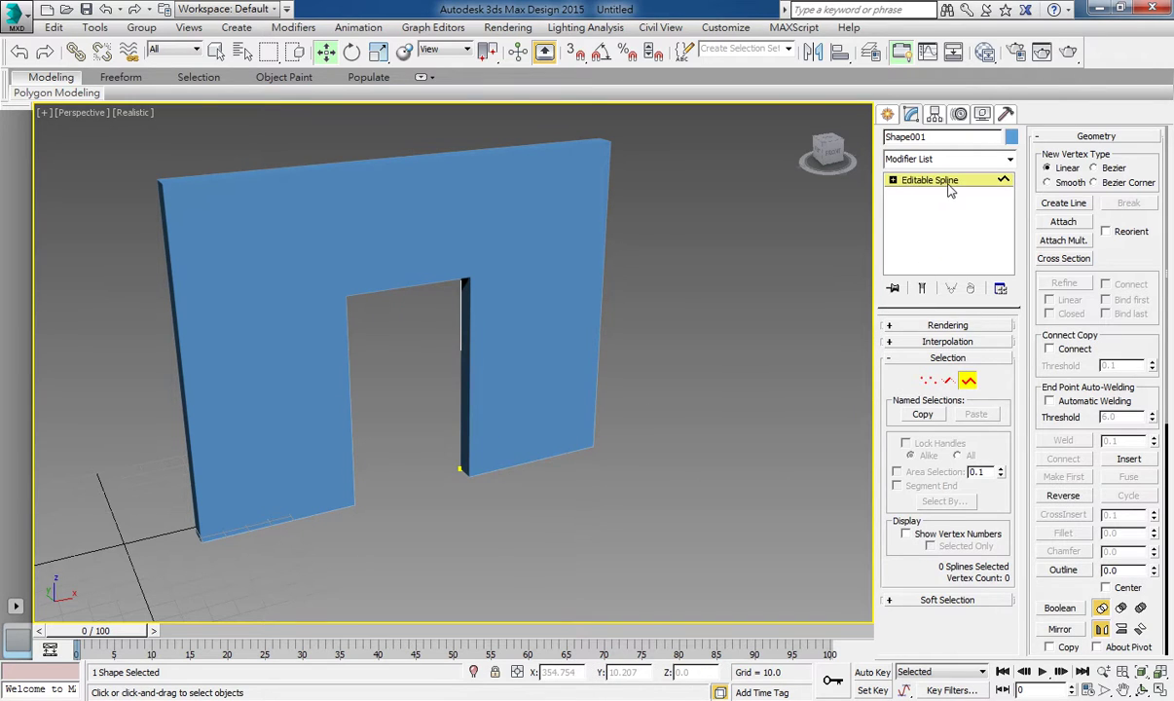
pyautogui.moveTo(1046, 487)
pyautogui.mouseDown()
pyautogui.moveTo(1097, 280)
pyautogui.moveTo(1098, 226)
pyautogui.mouseUp()
pyautogui.click(1128, 499)
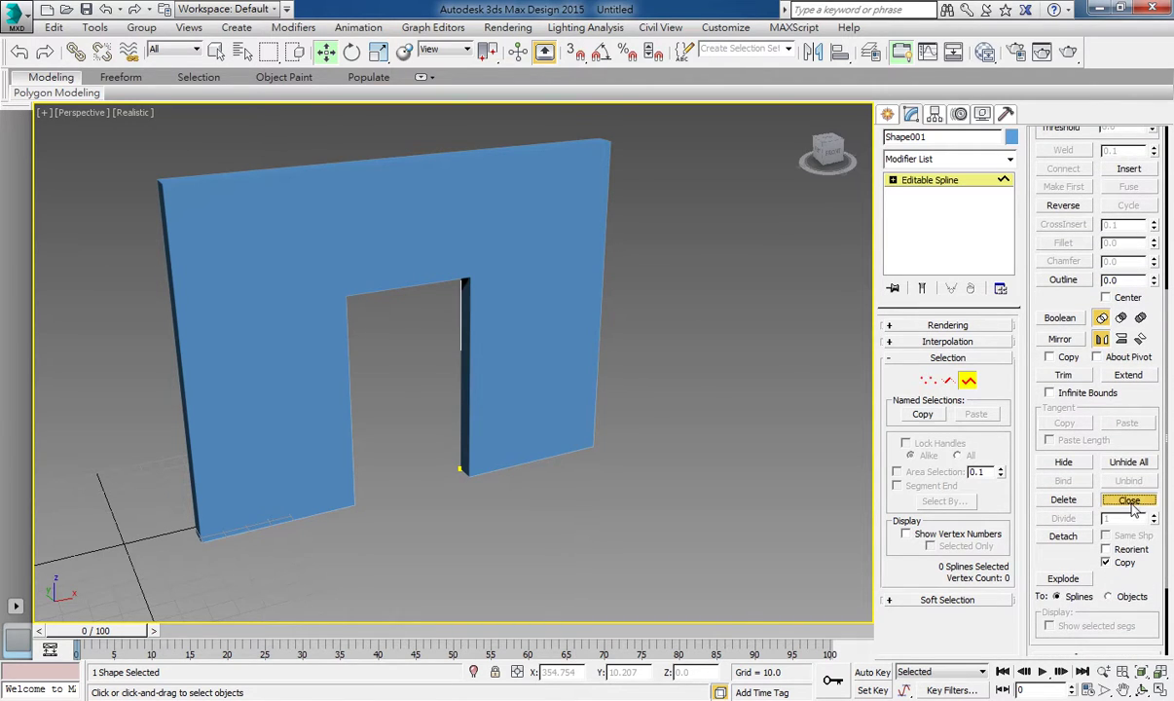
pyautogui.keyDown('alt'); pyautogui.moveTo(511, 500); pyautogui.dragTo(415, 458, button='middle'); pyautogui.keyUp('alt')
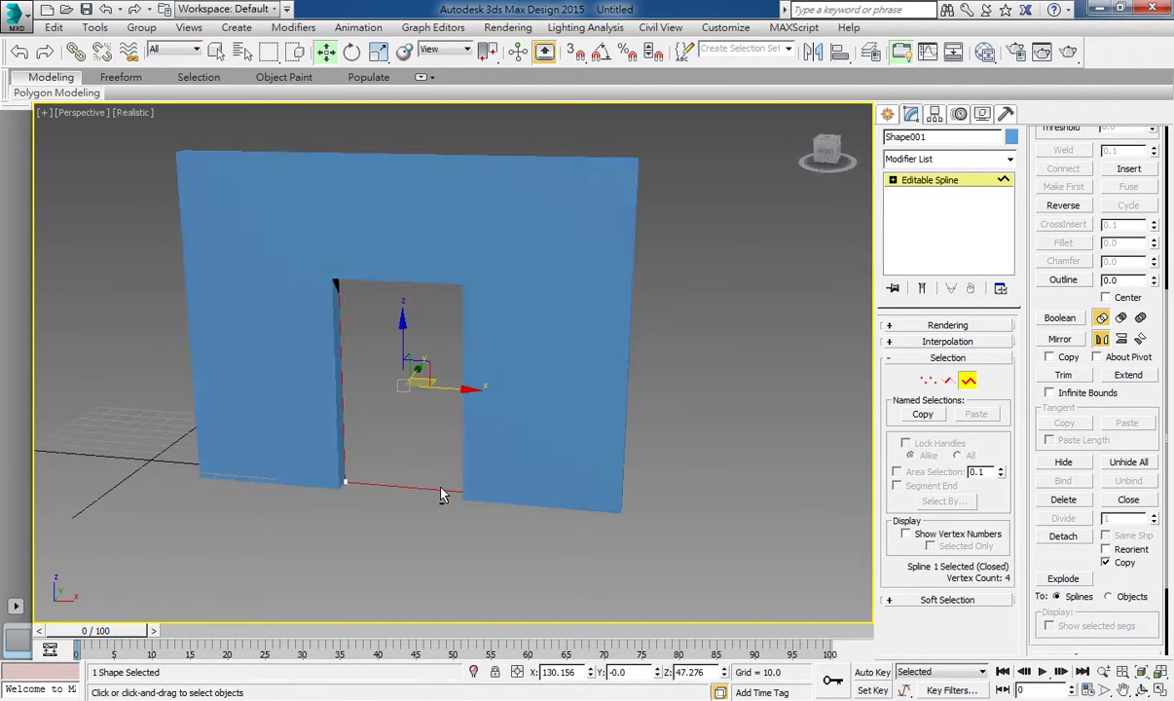
# Step: Extrude the closed door outline 9.0 units into a panel and choose yellow-green as its colour
pyautogui.click(946, 187)
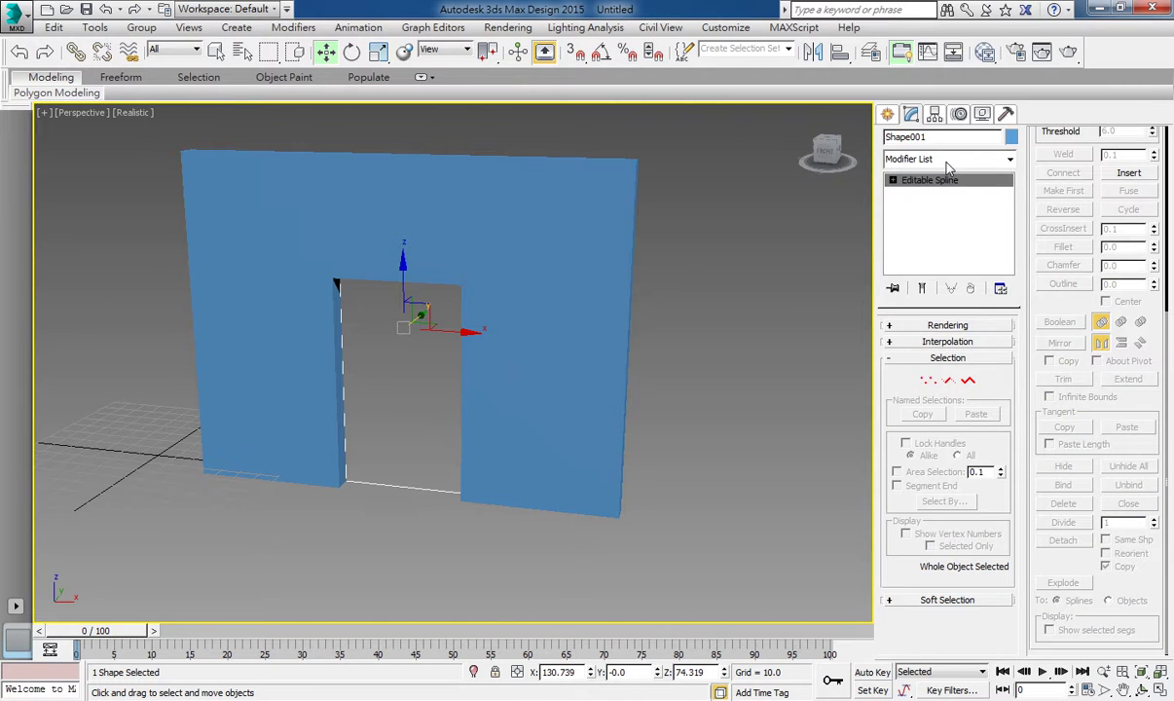
pyautogui.click(949, 161)
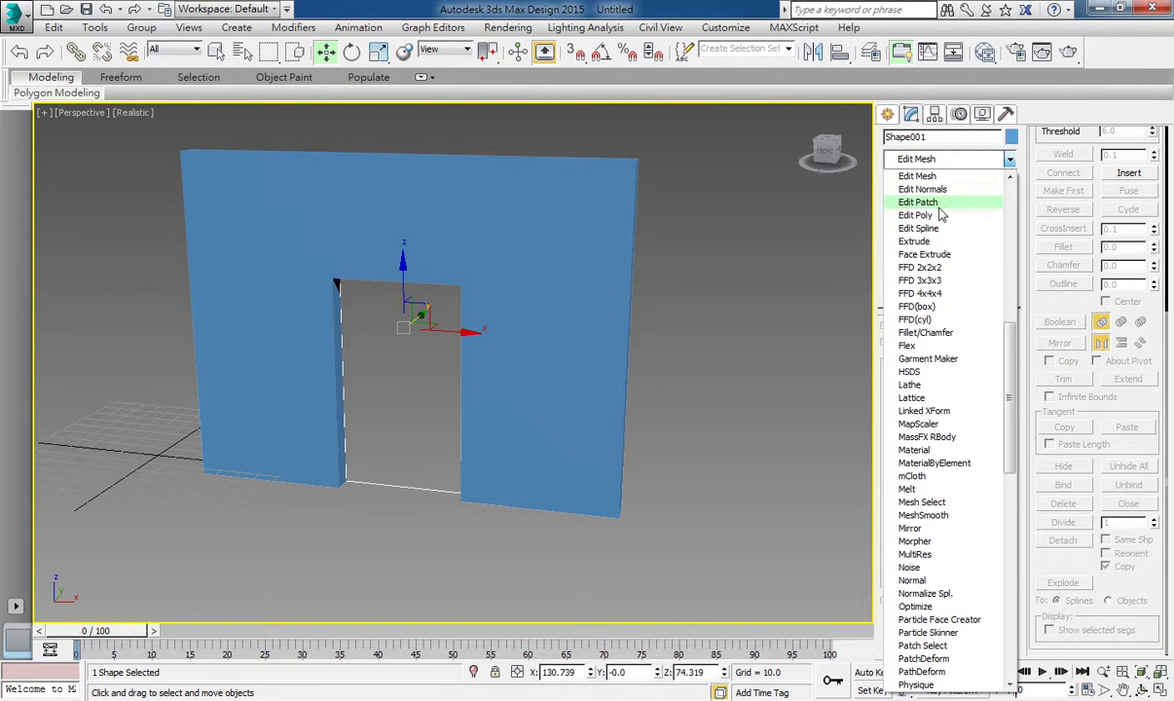
pyautogui.click(936, 231)
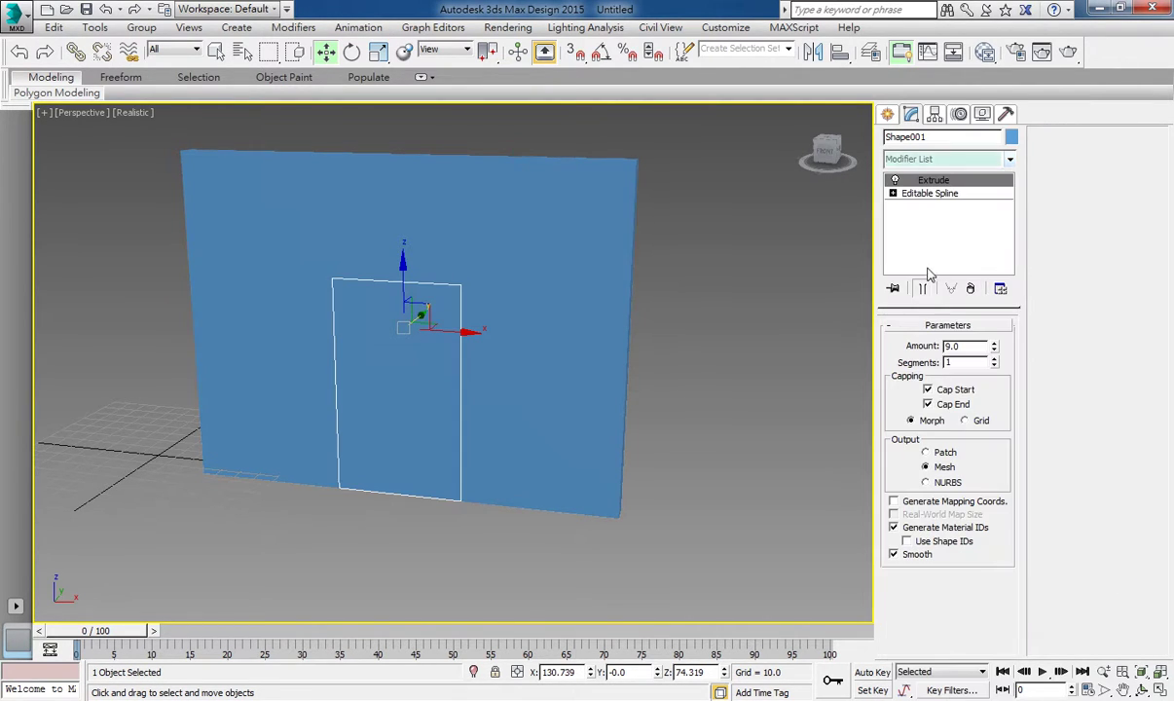
pyautogui.click(1011, 138)
pyautogui.click(515, 332)
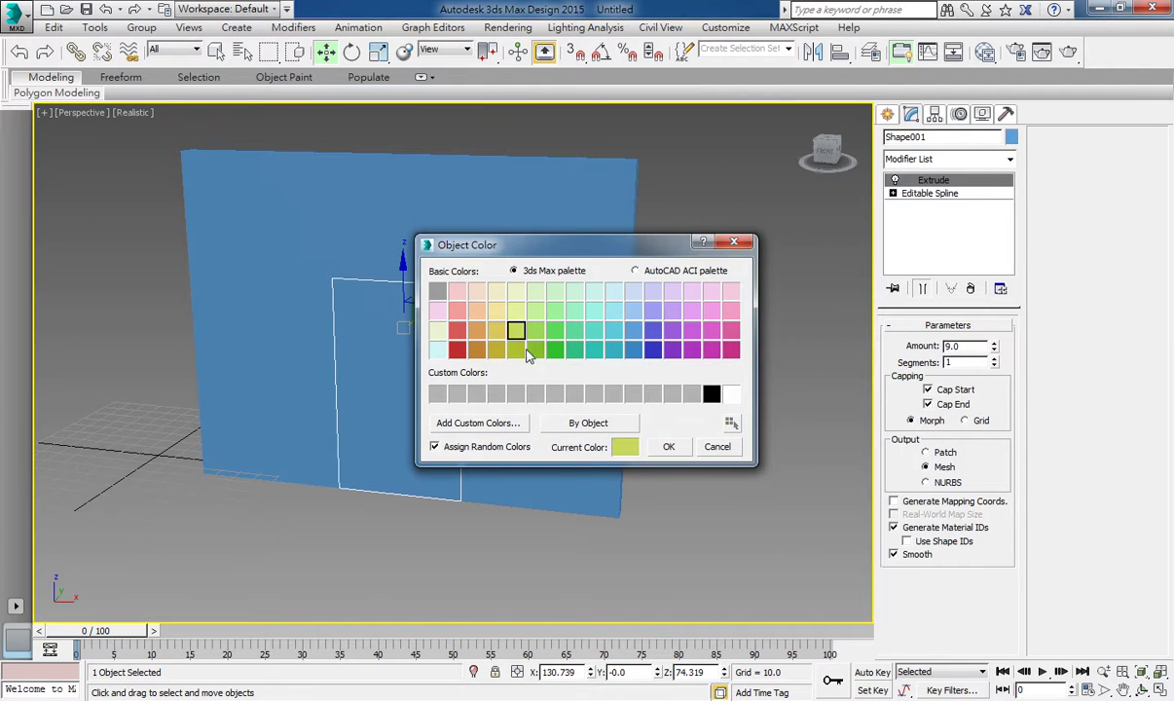
# Step: Confirm the yellow-green door colour and reduce its extrude amount to 2.0
pyautogui.click(669, 445)
pyautogui.moveTo(386, 480)
pyautogui.keyDown('alt'); pyautogui.mouseDown(button='middle')
pyautogui.moveTo(318, 487)
pyautogui.moveTo(534, 474)
pyautogui.mouseUp(button='middle'); pyautogui.keyUp('alt')
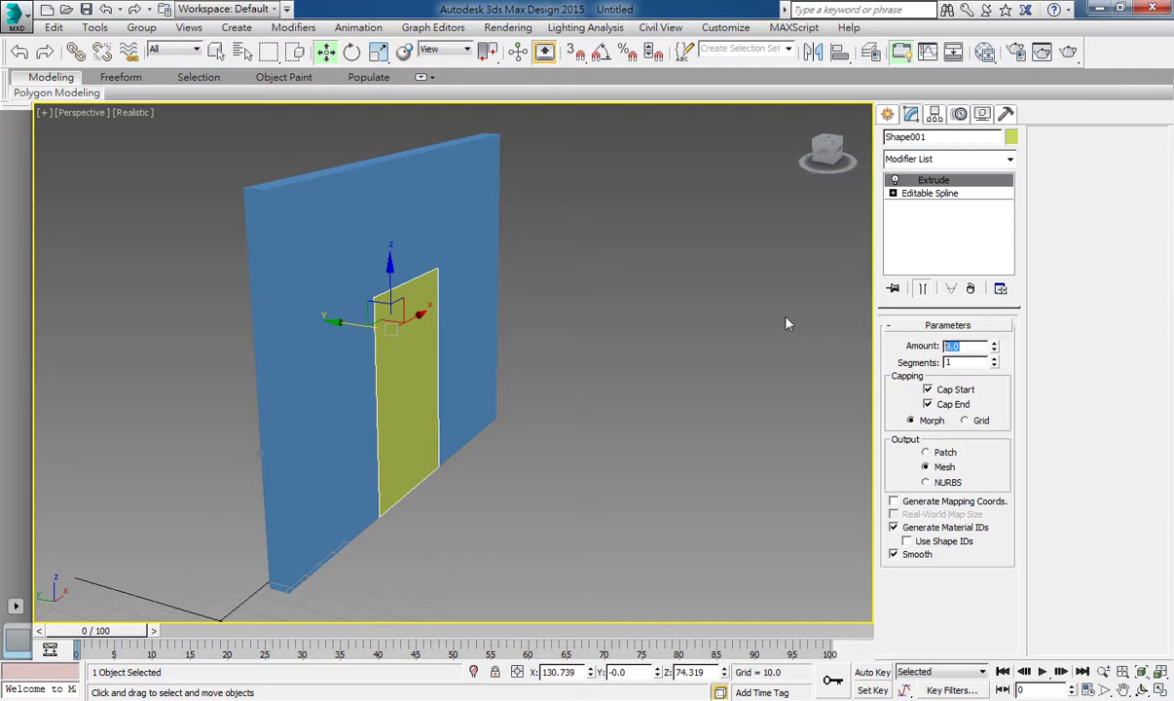
pyautogui.write('2')
pyautogui.press('Return')
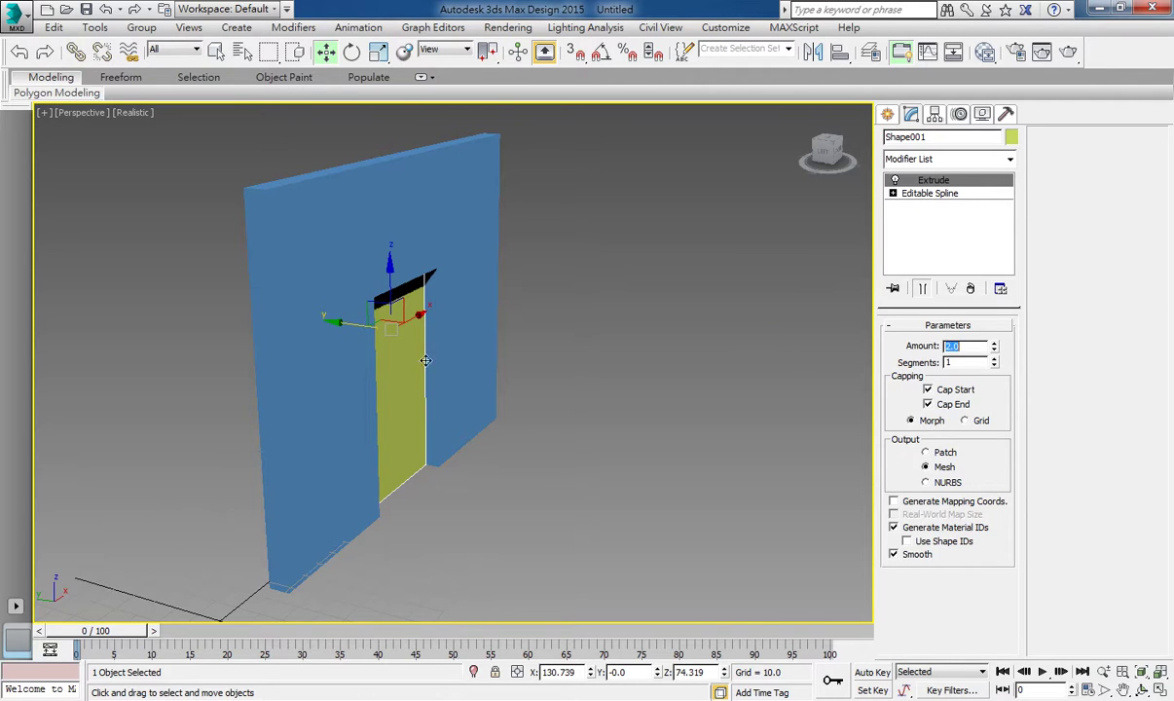
pyautogui.hotkey('alt', 'w')
pyautogui.rightClick(309, 261)
# Step: In the Top view, move the door to Y -3.498 inside the wall's thickness, then check it in Perspective
pyautogui.hotkey('alt', 'w')
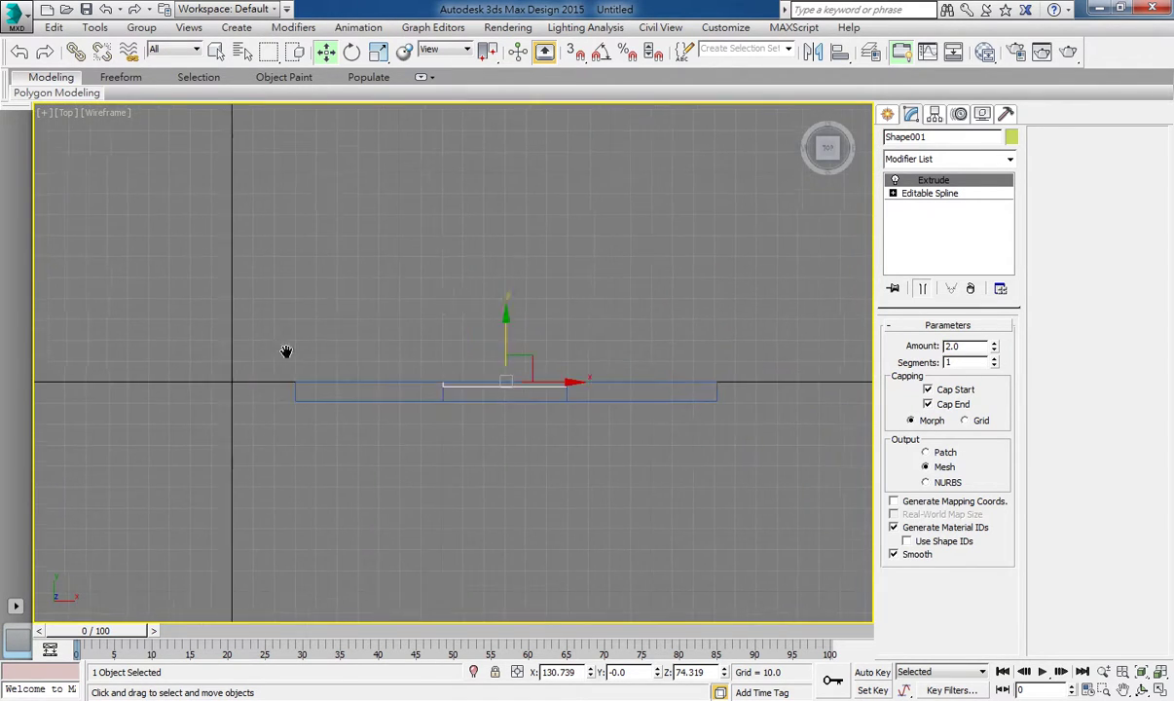
pyautogui.scroll(1, 477, 380)
pyautogui.scroll(3, 436, 325)
pyautogui.moveTo(440, 391); pyautogui.dragTo(438, 430)
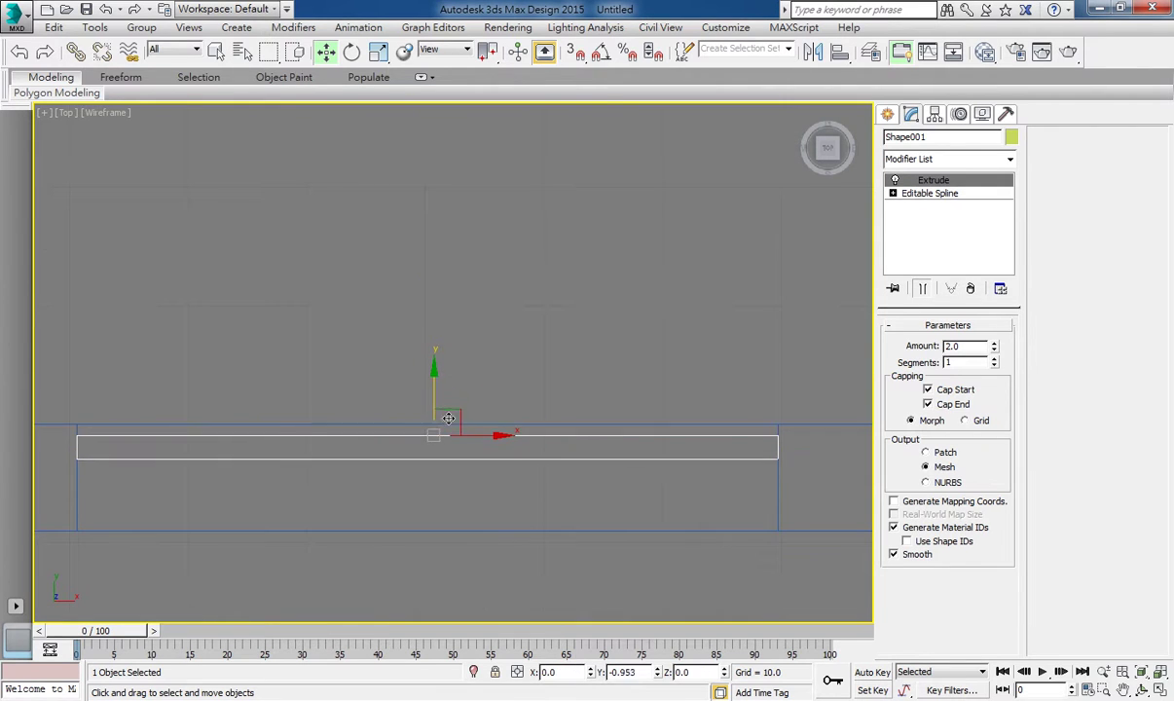
pyautogui.moveTo(282, 502); pyautogui.dragTo(298, 481, button='middle')
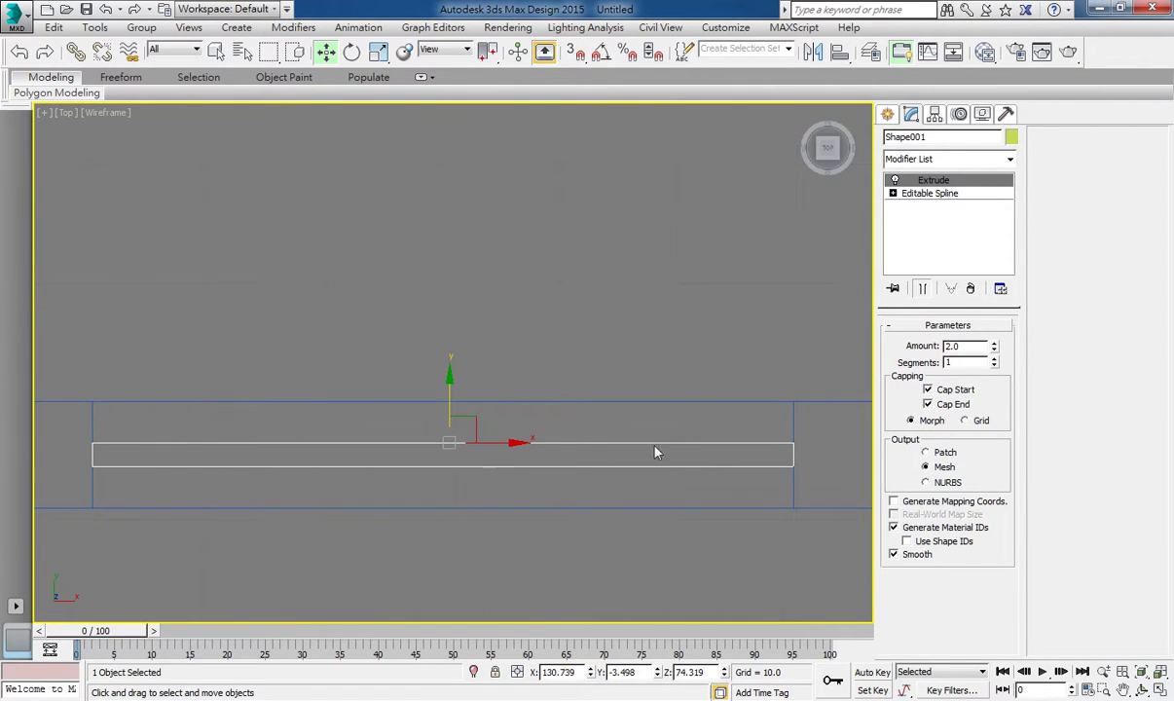
pyautogui.hotkey('alt', 'w')
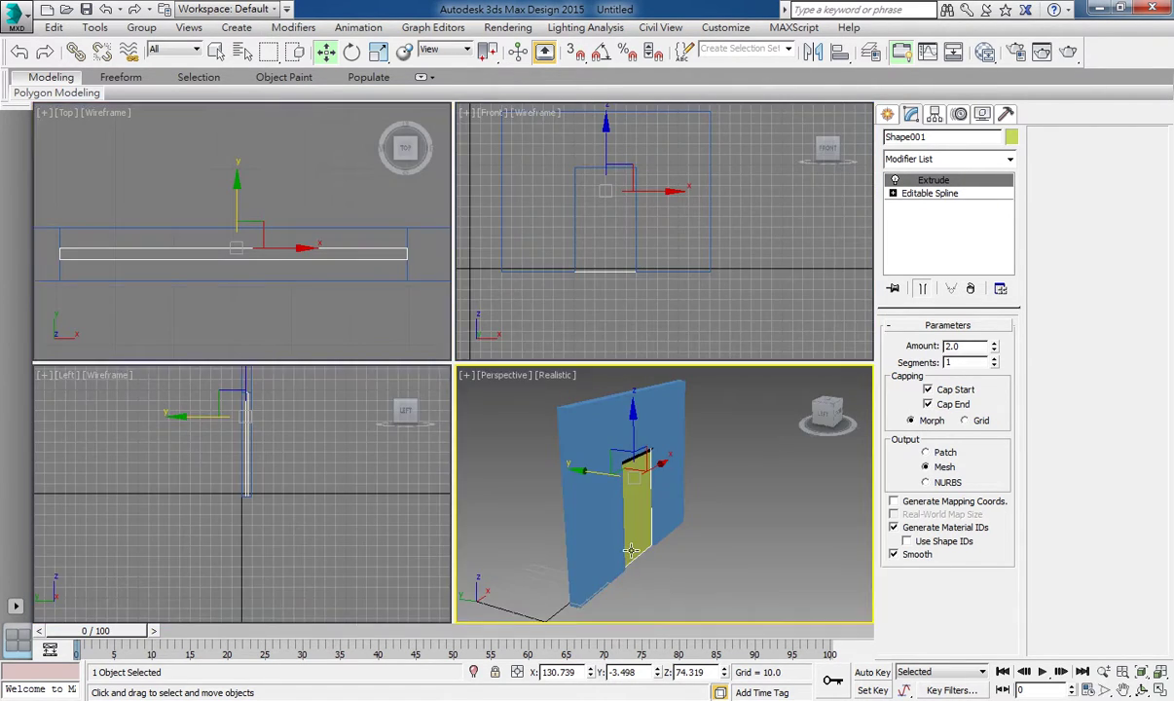
pyautogui.hotkey('alt', 'w')
pyautogui.moveTo(292, 467)
pyautogui.keyDown('alt'); pyautogui.mouseDown(button='middle')
pyautogui.moveTo(206, 453)
pyautogui.moveTo(351, 438)
pyautogui.moveTo(337, 449)
pyautogui.mouseUp(button='middle'); pyautogui.keyUp('alt')
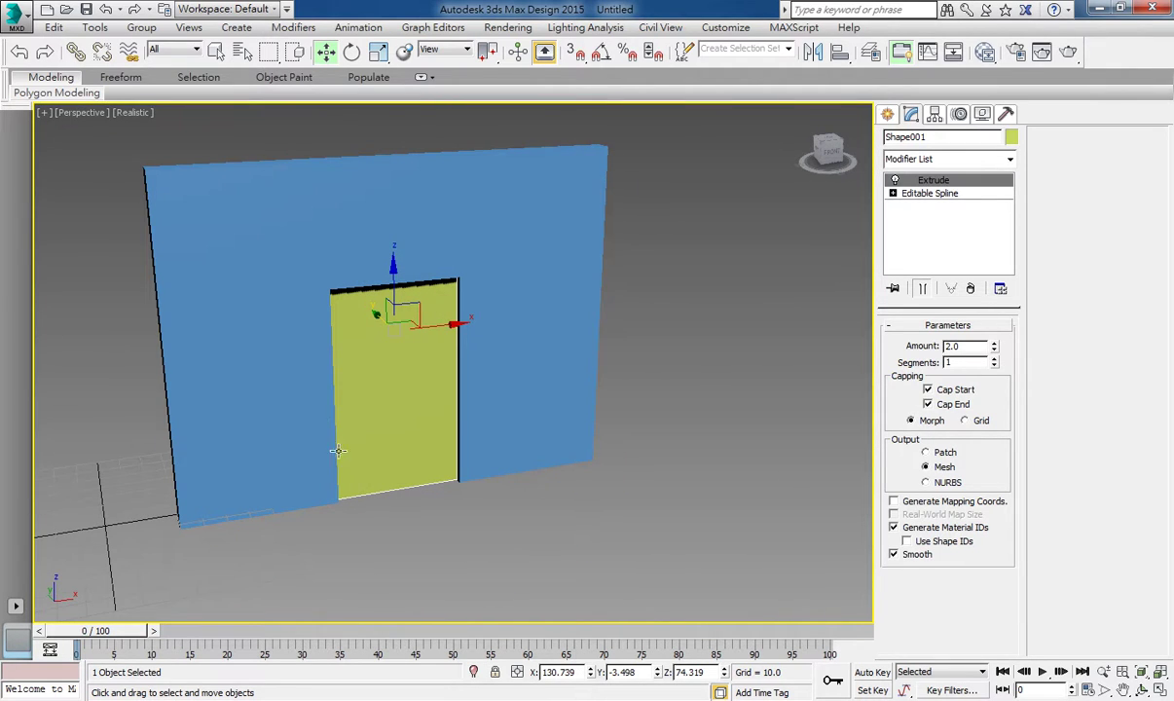
pyautogui.keyDown('alt'); pyautogui.moveTo(474, 350); pyautogui.dragTo(477, 297, button='middle'); pyautogui.keyUp('alt')
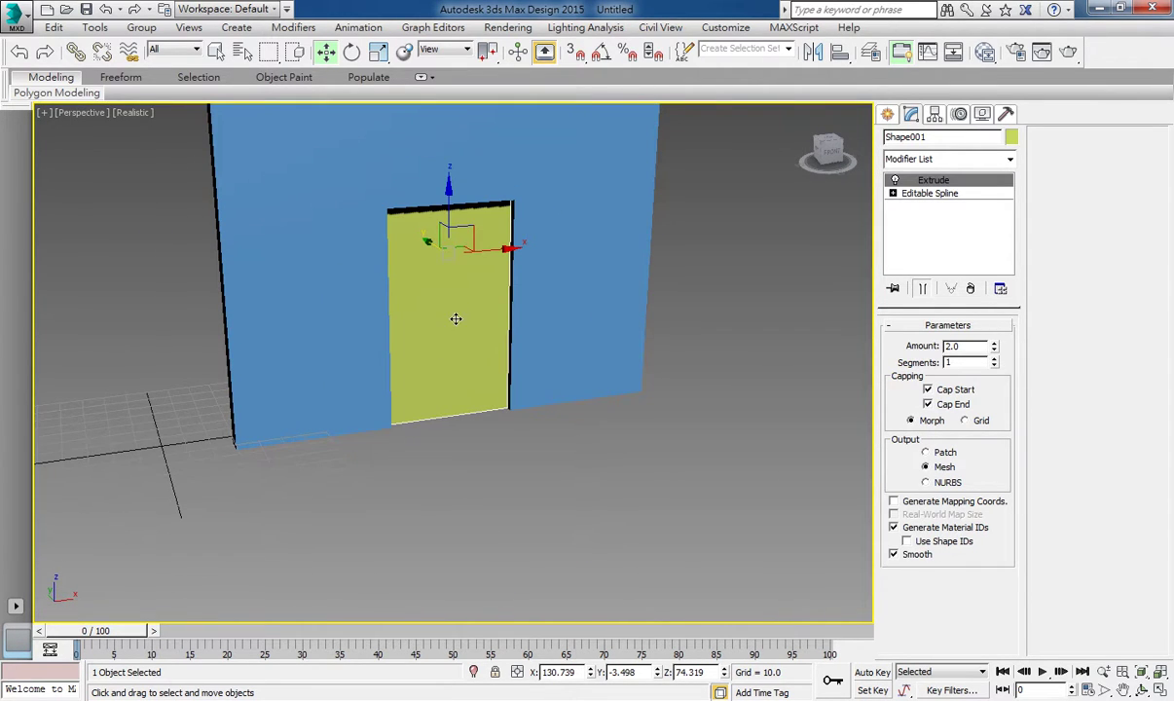
pyautogui.click(352, 51)
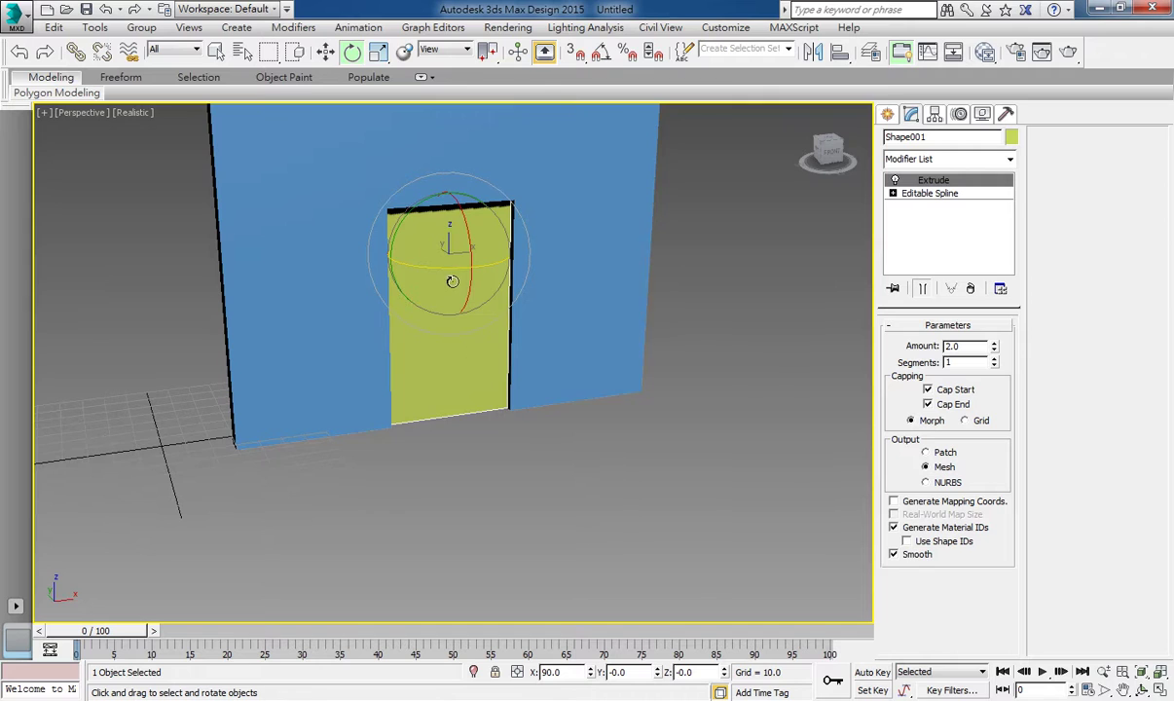
pyautogui.moveTo(452, 282)
pyautogui.mouseDown()
pyautogui.moveTo(1172, 311)
pyautogui.moveTo(394, 369)
pyautogui.mouseUp()
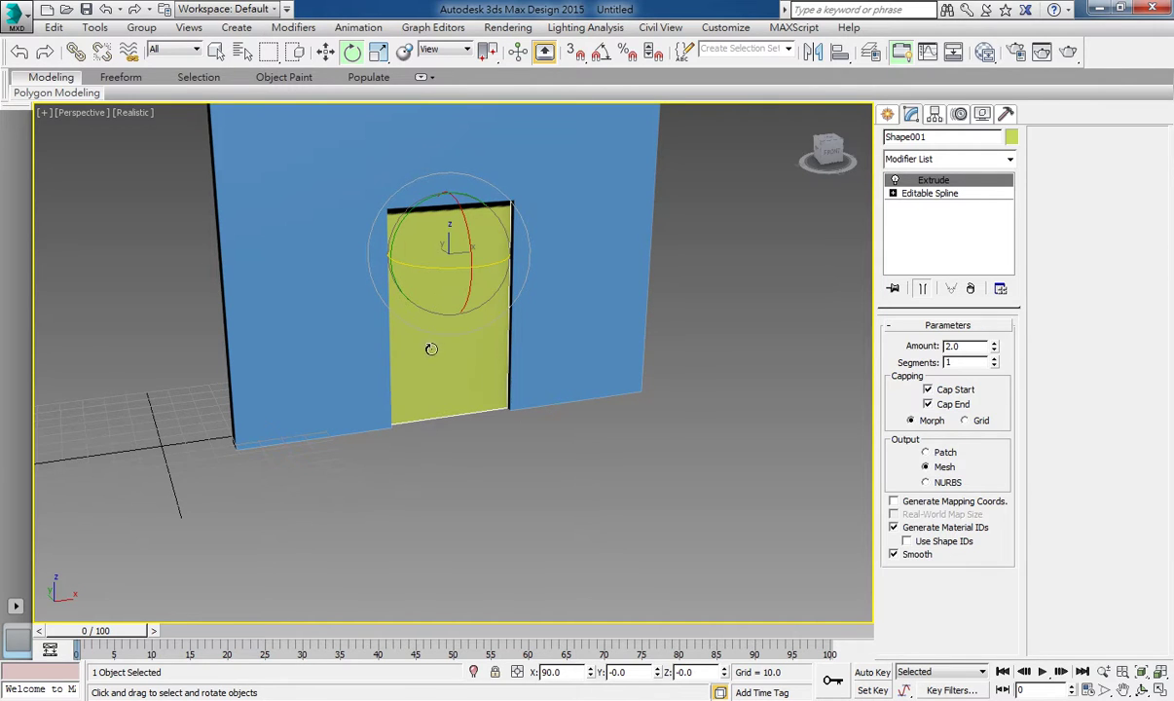
pyautogui.keyDown('alt'); pyautogui.moveTo(431, 349); pyautogui.dragTo(428, 328, button='middle'); pyautogui.keyUp('alt')
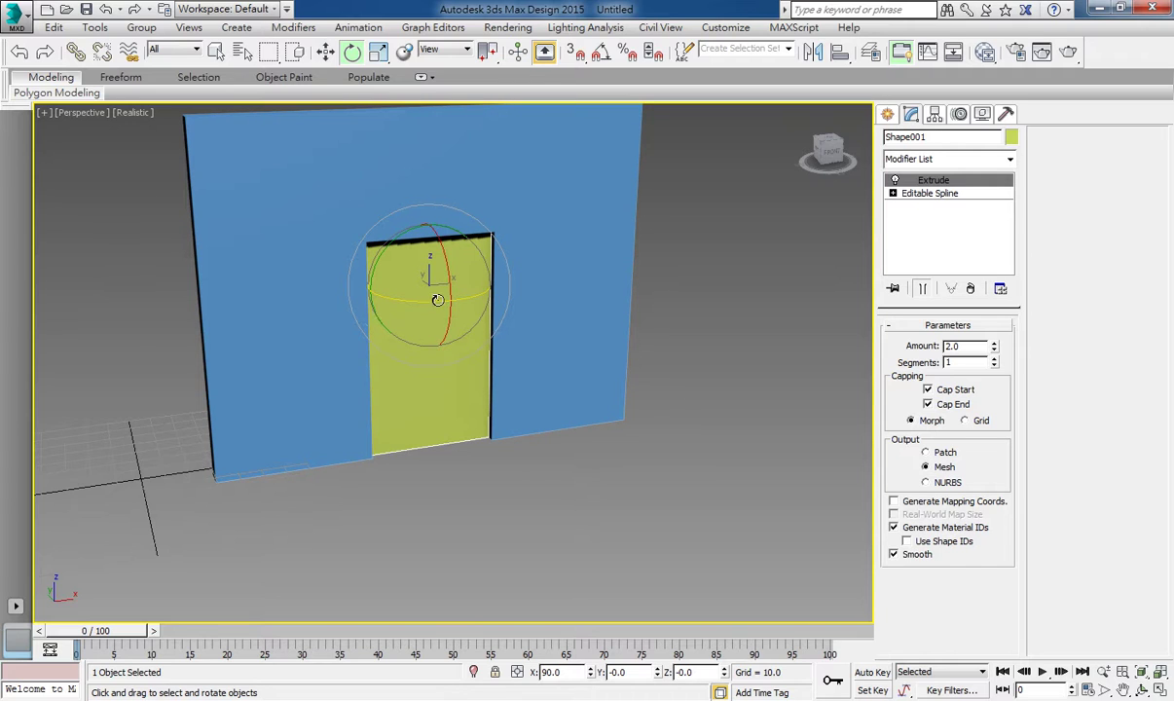
pyautogui.press('w')
pyautogui.moveTo(460, 334)
pyautogui.keyDown('alt'); pyautogui.mouseDown(button='middle')
pyautogui.moveTo(472, 399)
pyautogui.moveTo(462, 407)
pyautogui.moveTo(351, 401)
pyautogui.moveTo(382, 411)
pyautogui.moveTo(459, 388)
pyautogui.moveTo(408, 348)
pyautogui.moveTo(348, 374)
pyautogui.moveTo(315, 372)
pyautogui.moveTo(353, 383)
pyautogui.moveTo(414, 375)
pyautogui.moveTo(387, 378)
pyautogui.mouseUp(button='middle'); pyautogui.keyUp('alt')
pyautogui.keyDown('alt'); pyautogui.moveTo(434, 449); pyautogui.dragTo(421, 422, button='middle'); pyautogui.keyUp('alt')
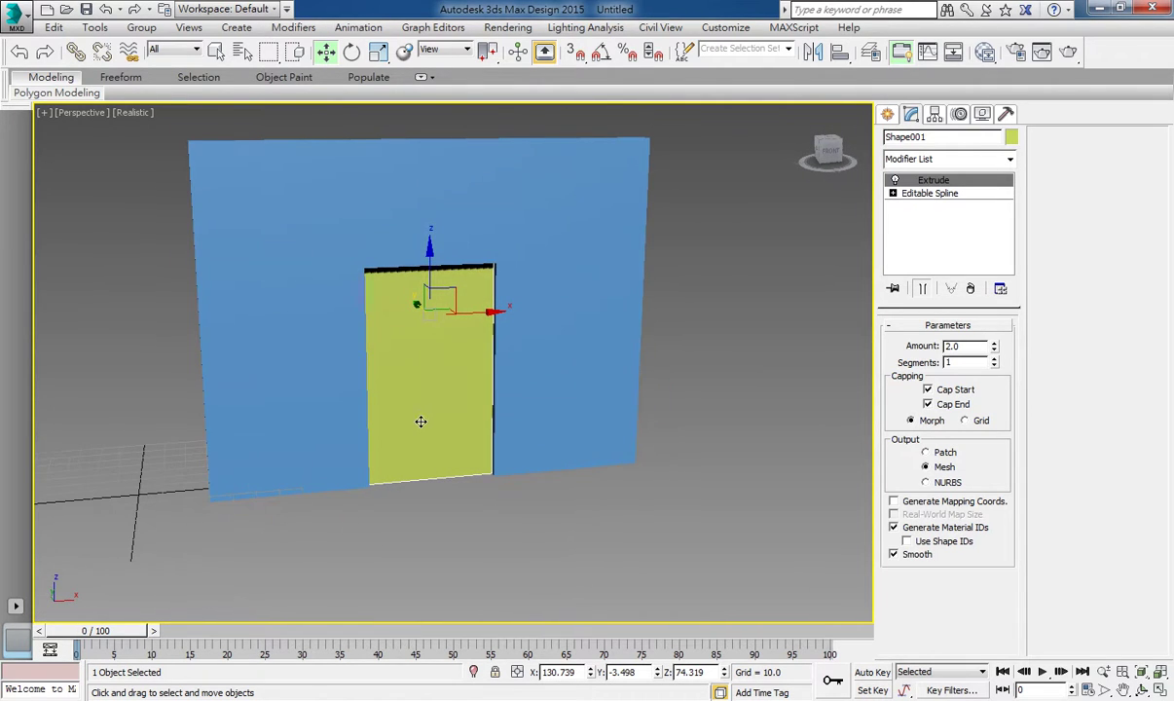
pyautogui.keyDown('alt'); pyautogui.moveTo(494, 339); pyautogui.dragTo(395, 402, button='middle'); pyautogui.keyUp('alt')
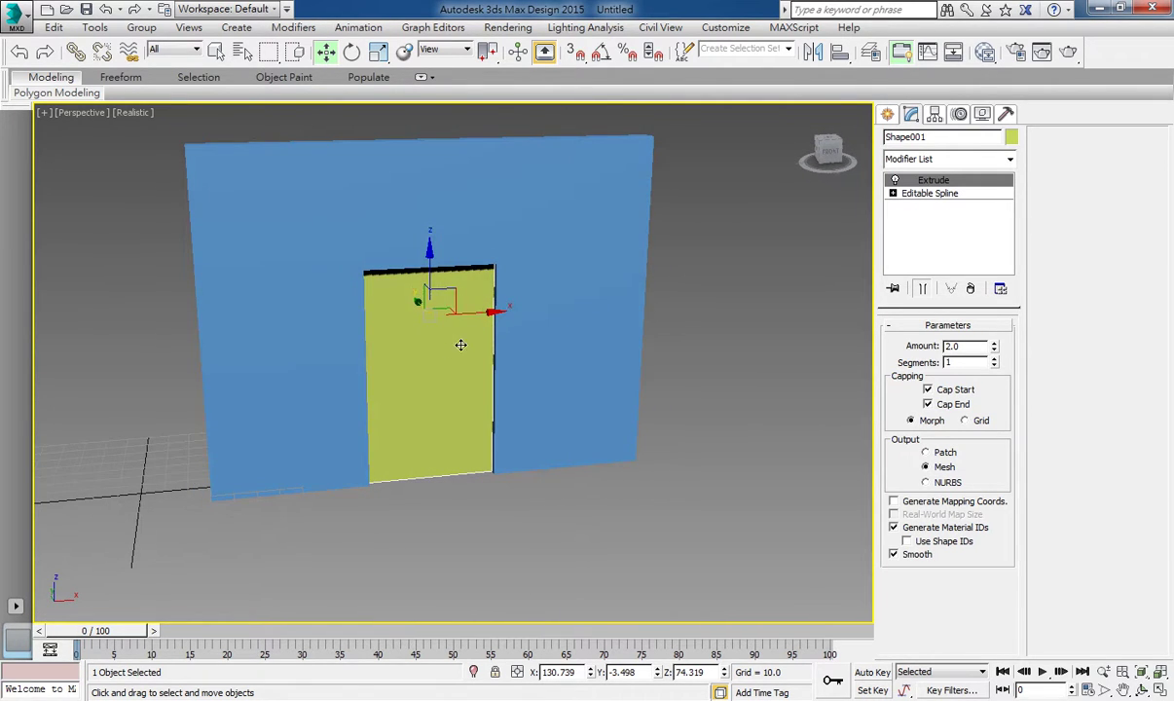
# Step: With Affect Pivot Only, align the door pivot's X to the target minimum, placing it at X 100.584
pyautogui.keyDown('alt'); pyautogui.moveTo(480, 352); pyautogui.dragTo(487, 348, button='middle'); pyautogui.keyUp('alt')
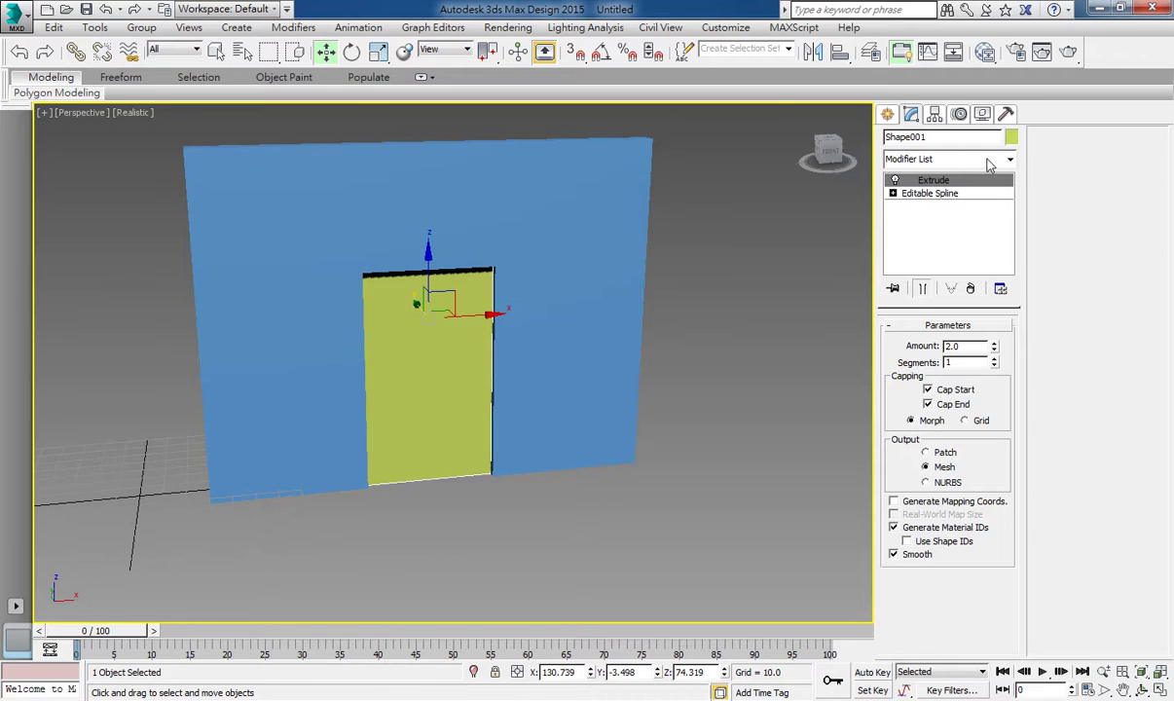
pyautogui.click(932, 115)
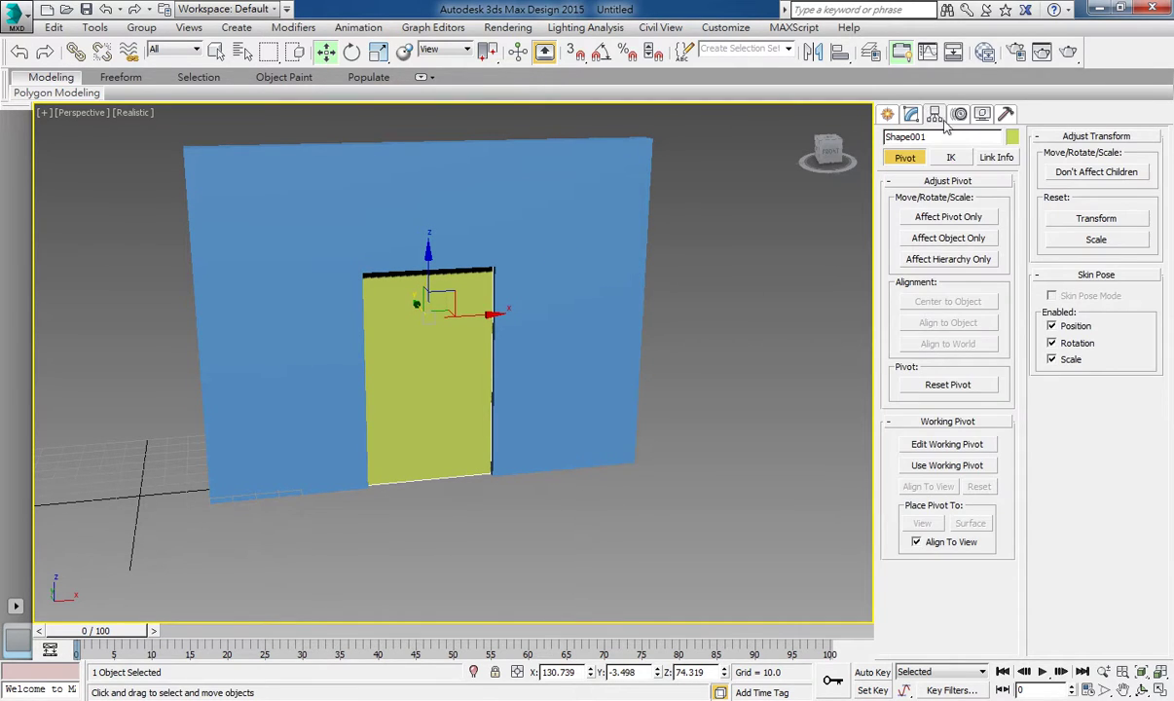
pyautogui.click(944, 217)
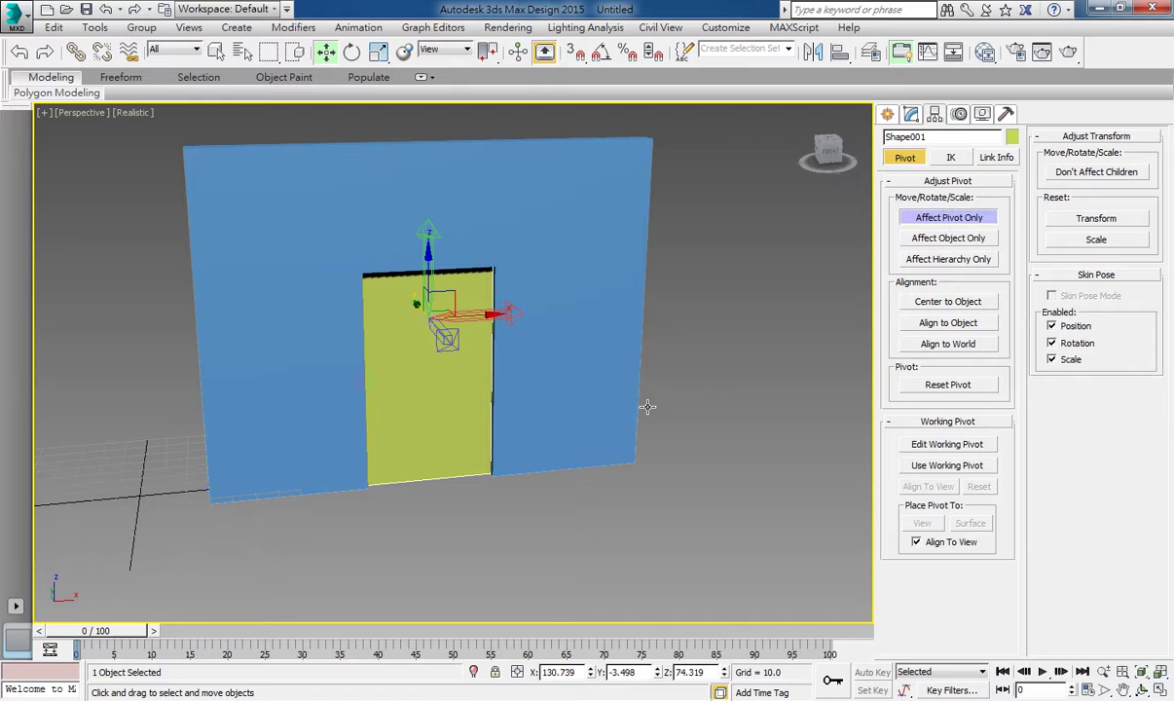
pyautogui.click(839, 52)
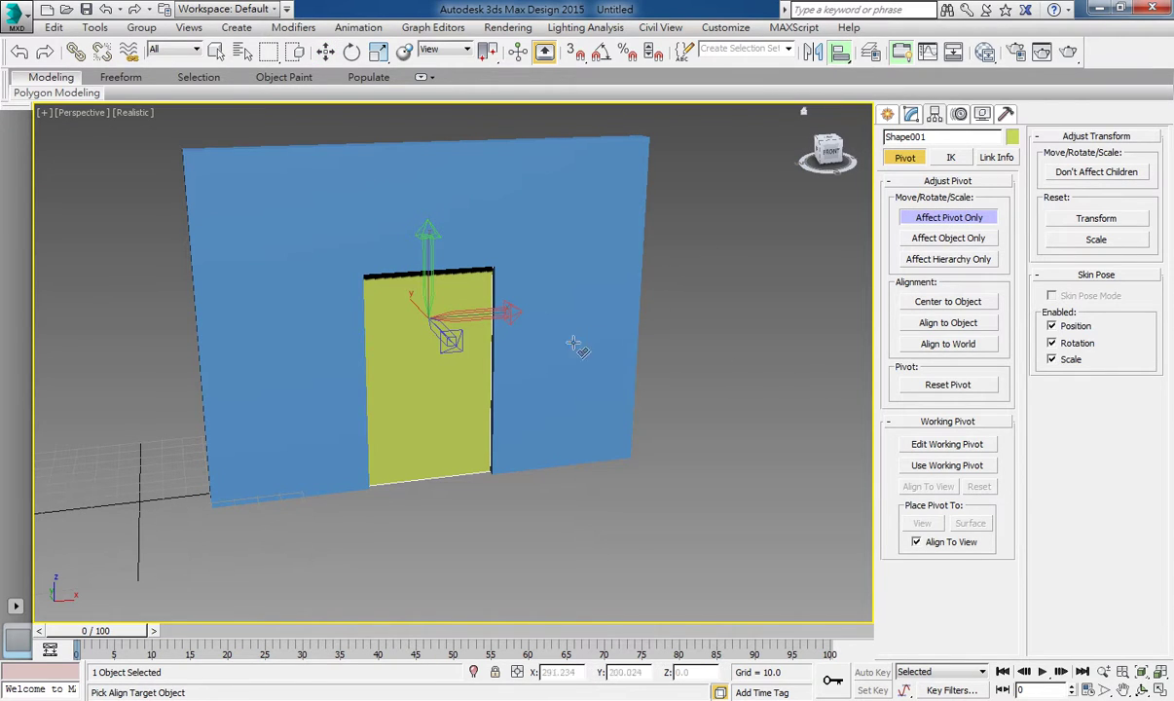
pyautogui.click(454, 412)
pyautogui.moveTo(263, 176); pyautogui.dragTo(785, 53)
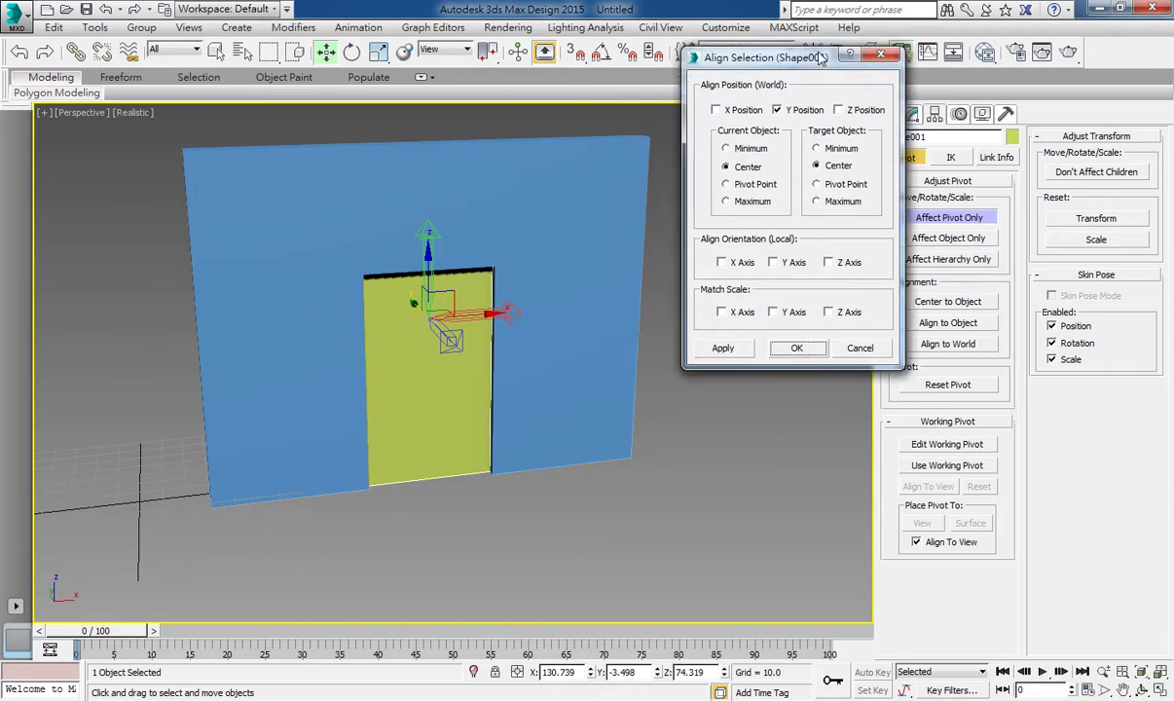
pyautogui.click(794, 103)
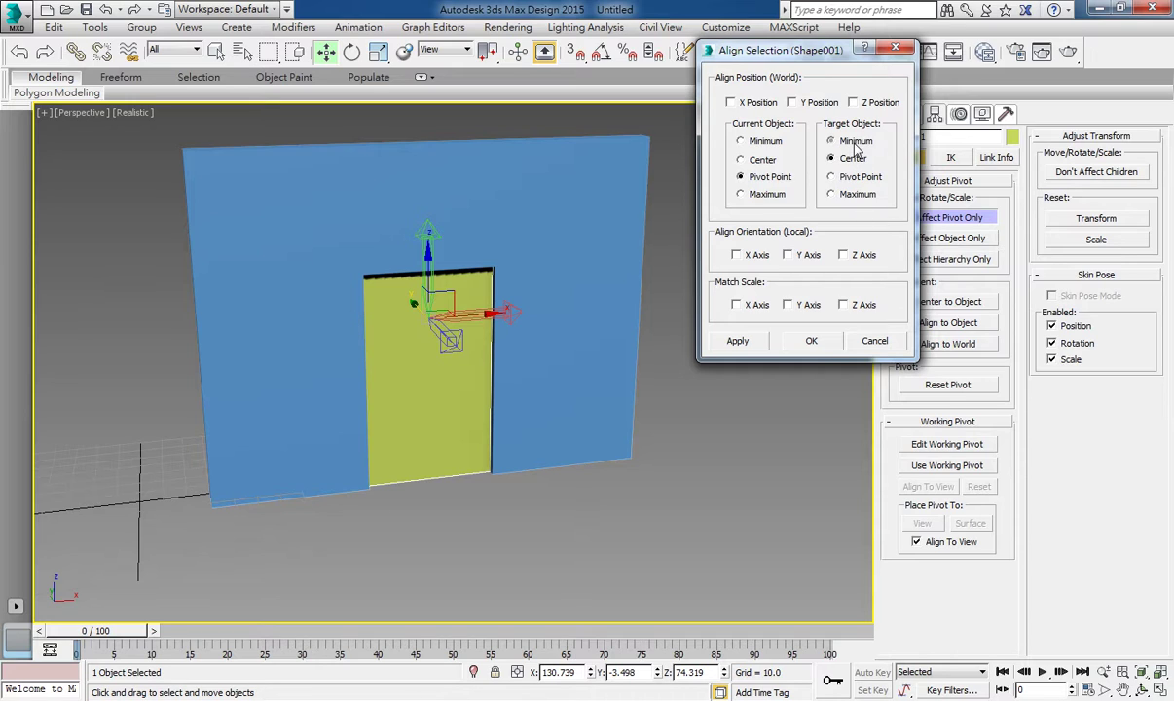
pyautogui.click(731, 103)
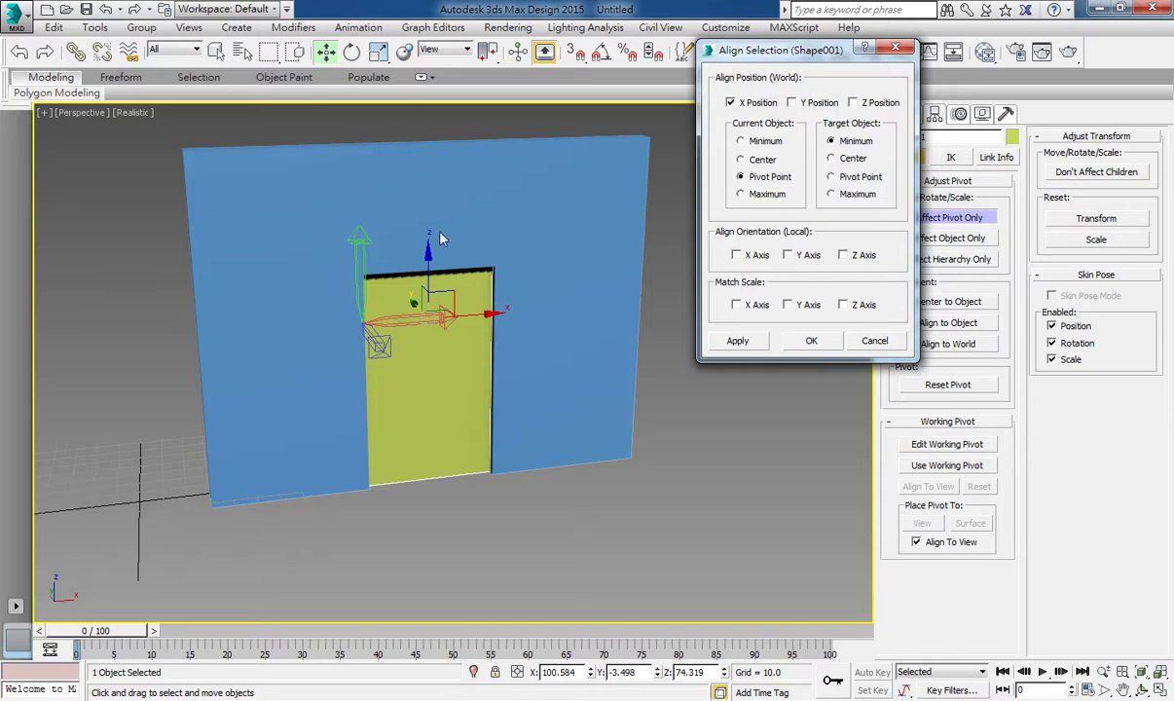
pyautogui.click(751, 344)
pyautogui.click(812, 341)
pyautogui.click(932, 220)
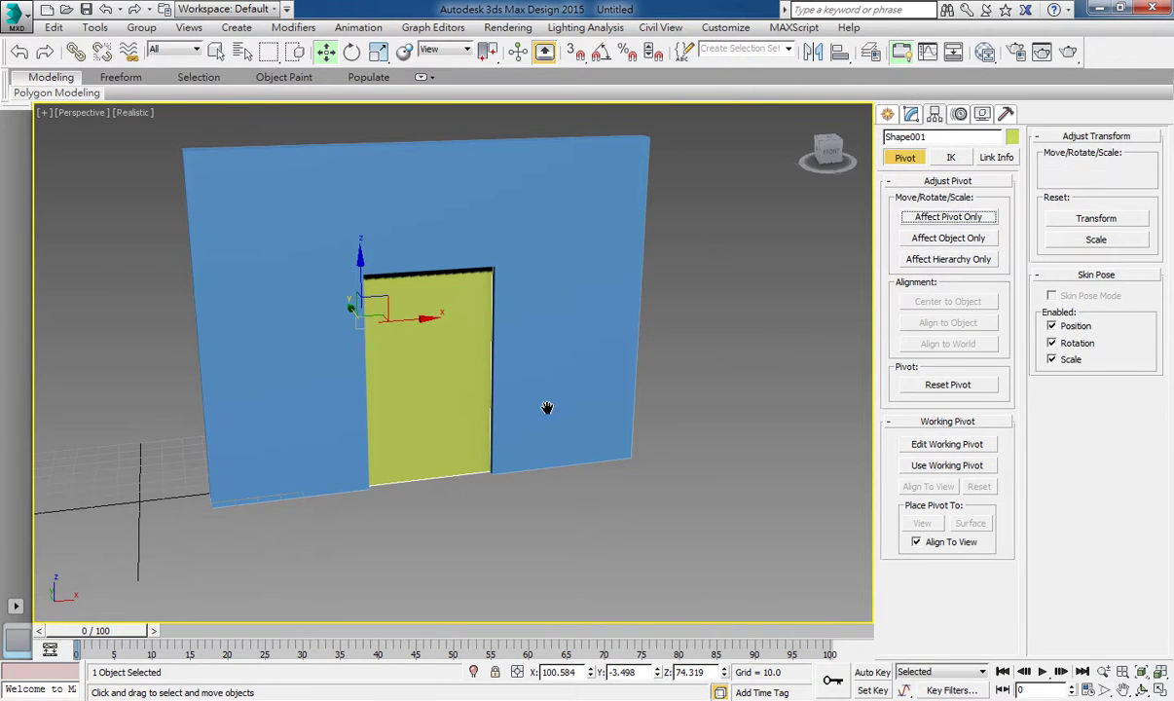
pyautogui.click(353, 53)
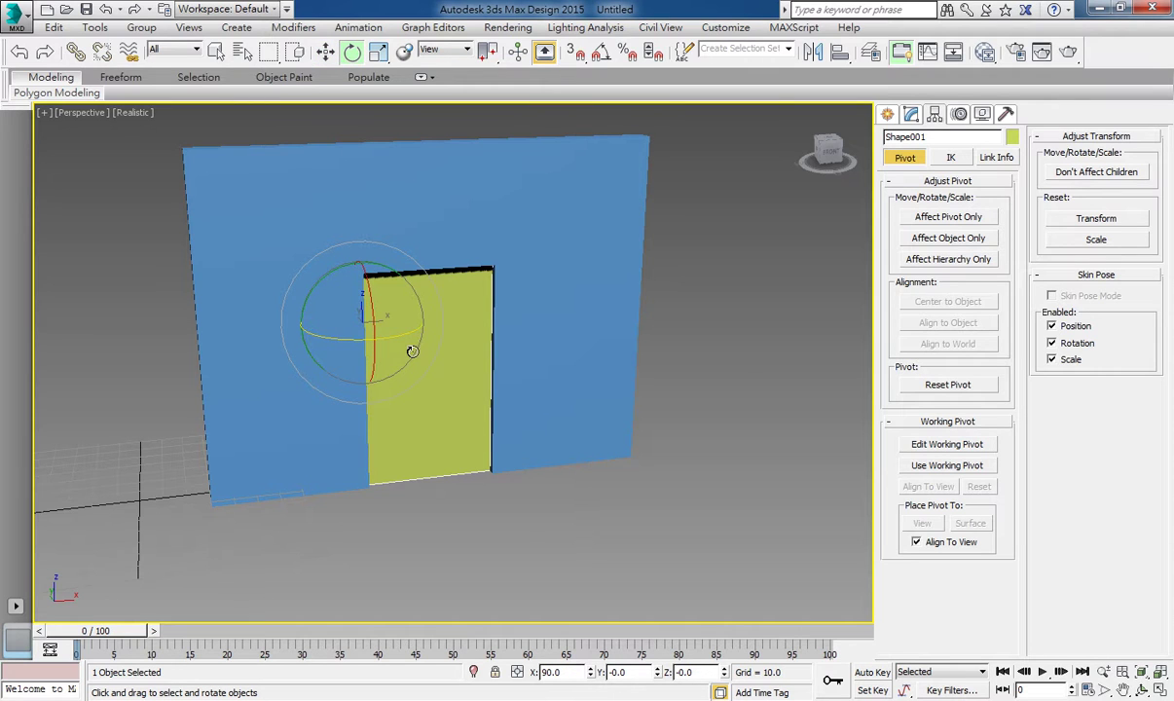
pyautogui.moveTo(412, 350)
pyautogui.mouseDown()
pyautogui.moveTo(246, 348)
pyautogui.moveTo(454, 322)
pyautogui.moveTo(231, 362)
pyautogui.moveTo(398, 341)
pyautogui.moveTo(209, 385)
pyautogui.moveTo(394, 338)
pyautogui.moveTo(382, 307)
pyautogui.mouseUp()
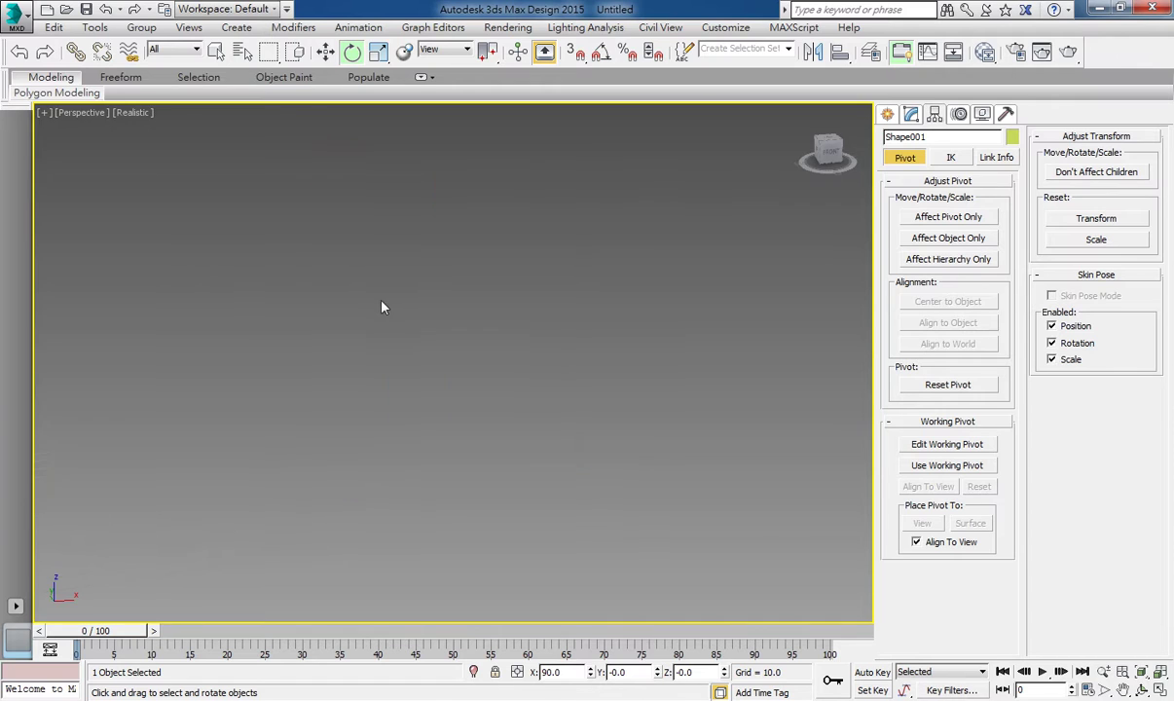
pyautogui.moveTo(313, 391)
pyautogui.mouseDown()
pyautogui.moveTo(282, 456)
pyautogui.moveTo(178, 469)
pyautogui.moveTo(237, 483)
pyautogui.moveTo(330, 477)
pyautogui.moveTo(247, 492)
pyautogui.moveTo(352, 435)
pyautogui.moveTo(378, 443)
pyautogui.mouseUp()
# Step: Maximize the Top view with the Move tool active, zoomed in on the door's left edge
pyautogui.hotkey('alt', 'w')
pyautogui.click(275, 256)
pyautogui.hotkey('alt', 'w')
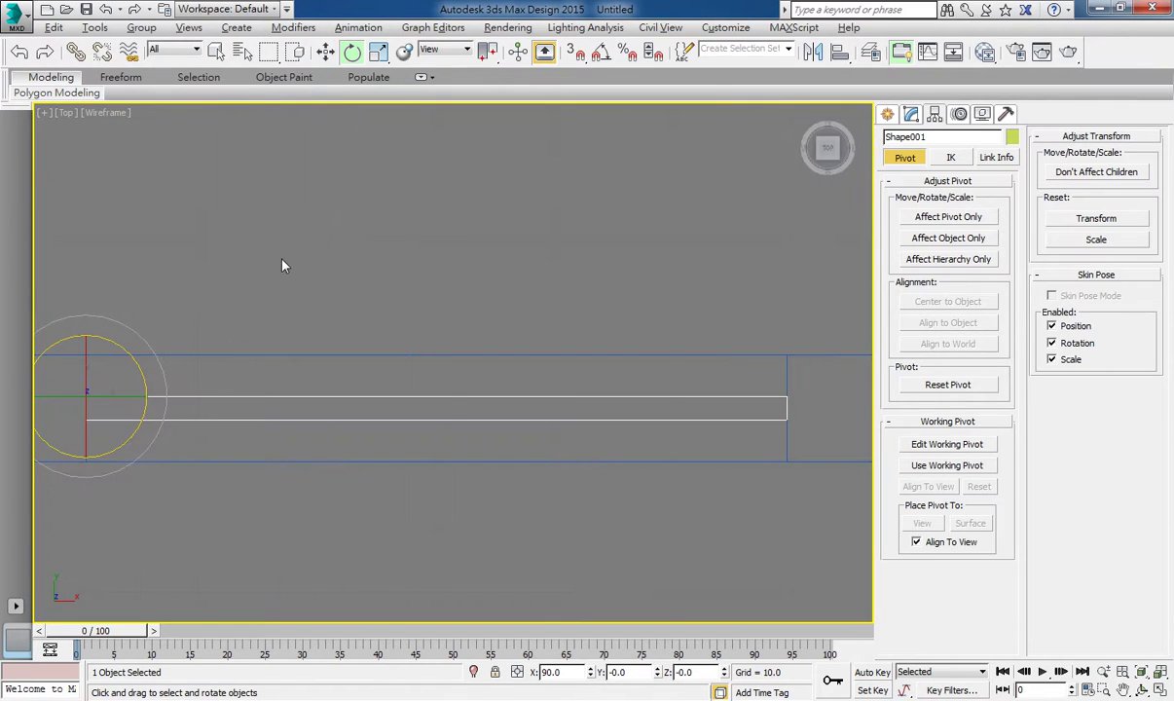
pyautogui.rightClick(279, 258)
pyautogui.click(299, 272)
pyautogui.moveTo(113, 380); pyautogui.dragTo(199, 304, button='middle')
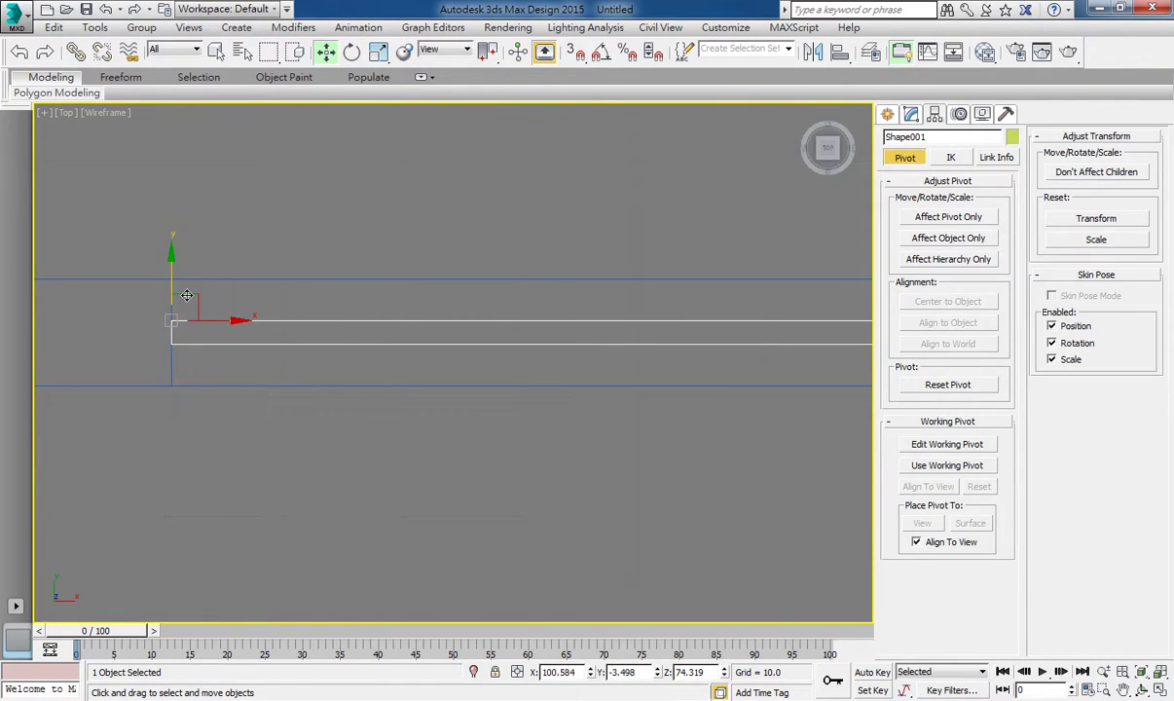
pyautogui.scroll(2, 178, 339)
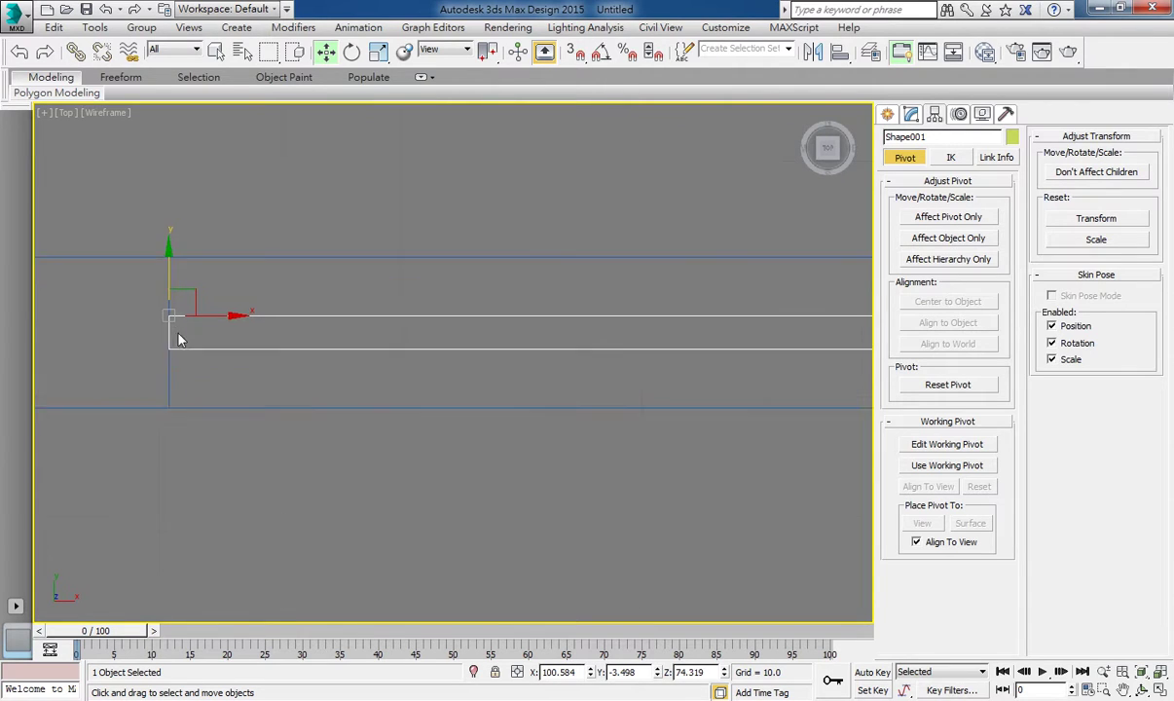
pyautogui.scroll(2, 176, 332)
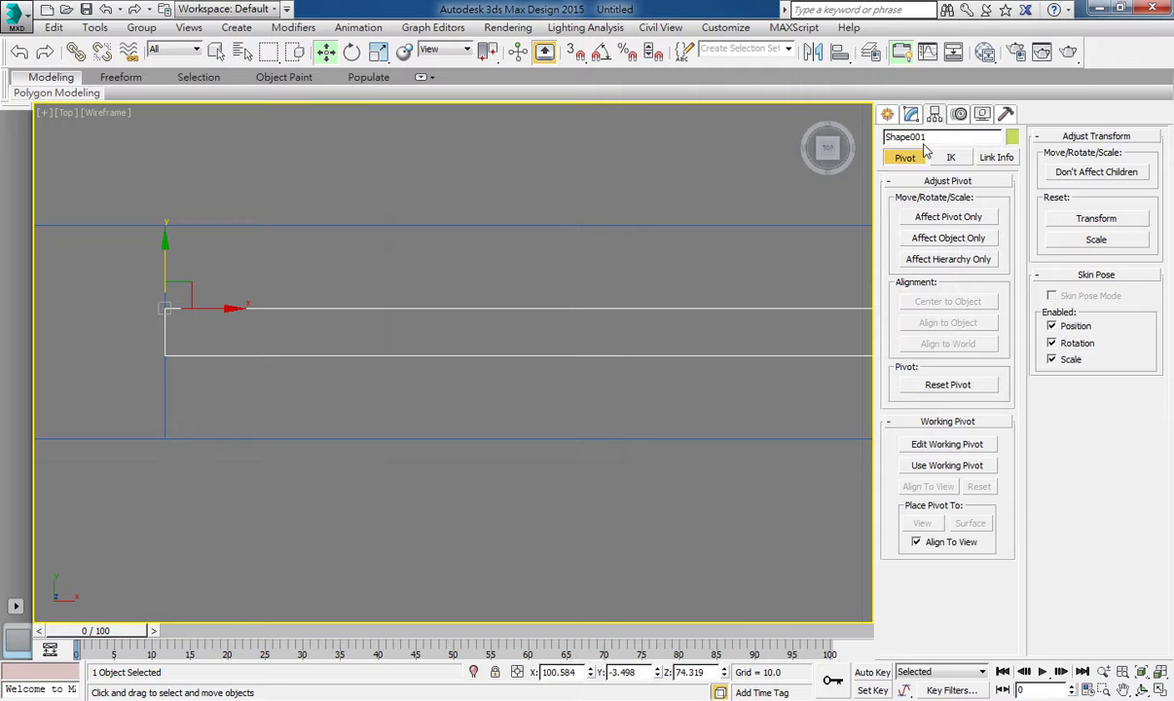
# Step: Move only the door's pivot to Y -4.533, onto the panel's front corner, using Affect Pivot Only
pyautogui.click(942, 218)
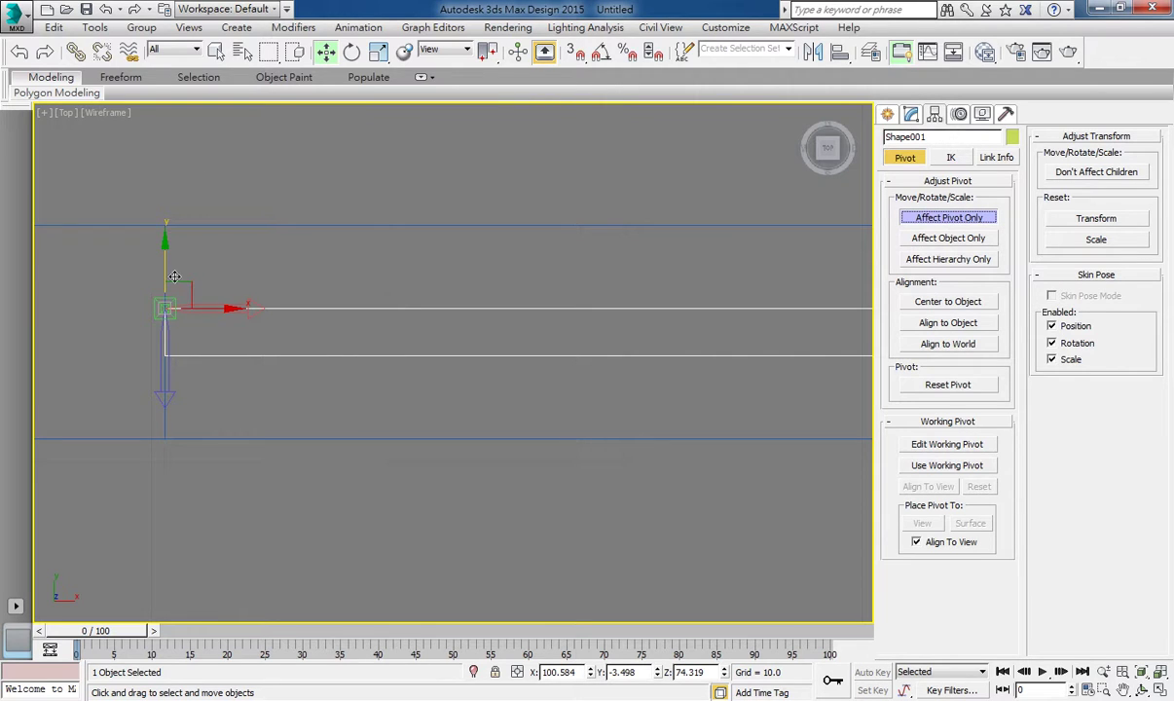
pyautogui.moveTo(178, 256); pyautogui.dragTo(175, 278)
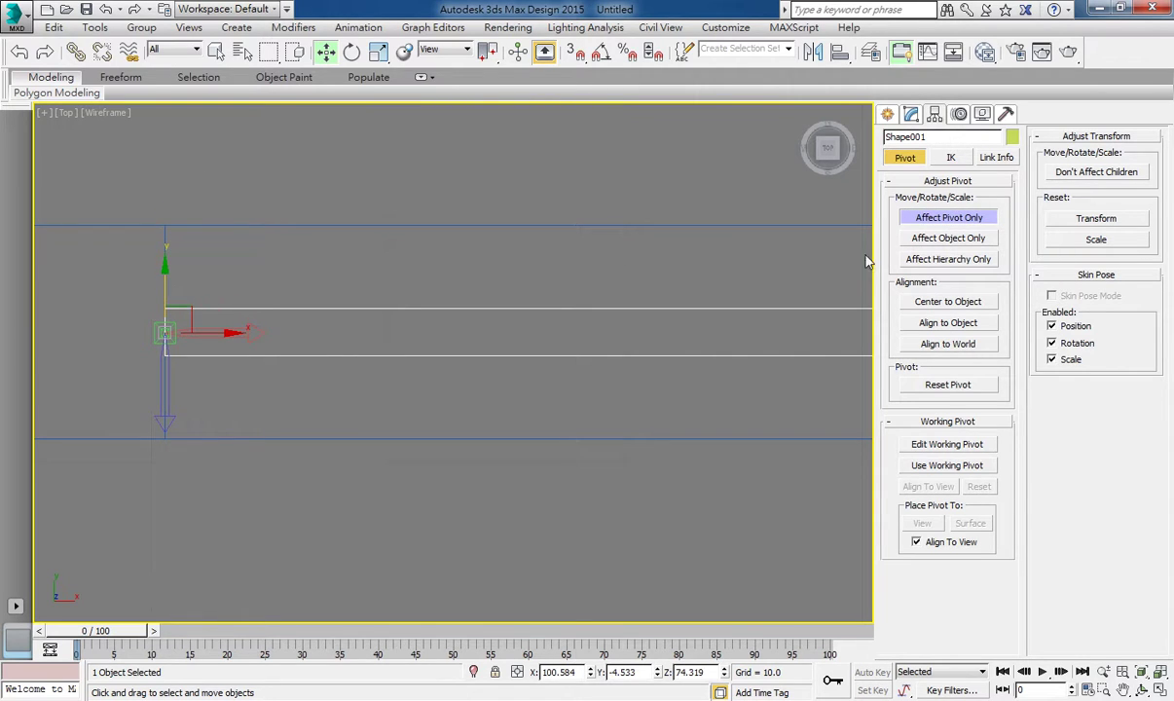
pyautogui.click(942, 218)
pyautogui.moveTo(214, 315); pyautogui.dragTo(217, 263, button='middle')
# Step: Undo the accidental downward move of the door panel so it stays in the doorway
pyautogui.moveTo(180, 245); pyautogui.dragTo(179, 354)
pyautogui.hotkey('alt', 'w')
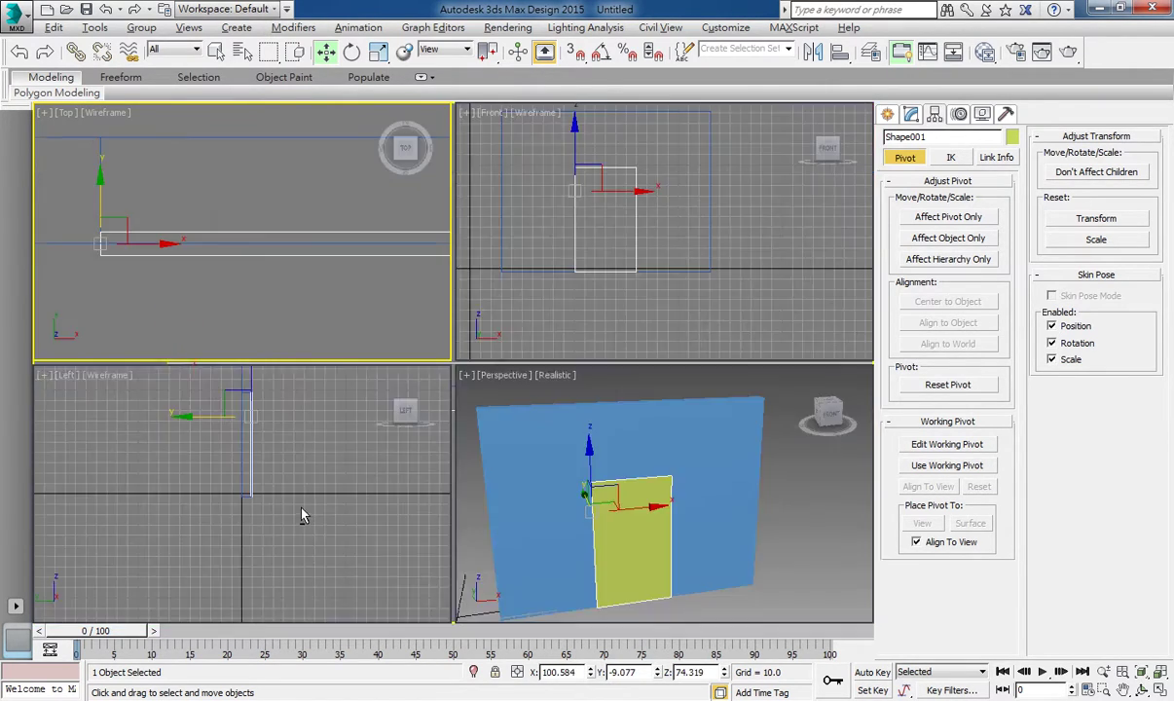
pyautogui.hotkey('alt', 'w')
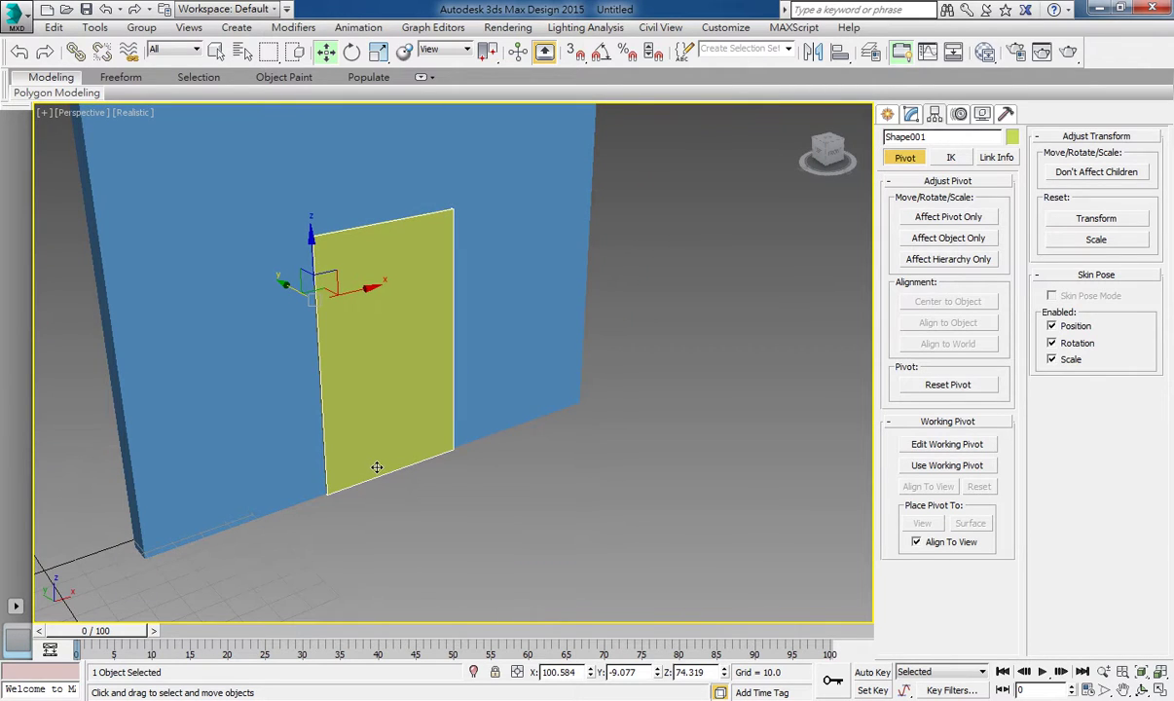
pyautogui.hotkey('ctrl', 'z')
pyautogui.hotkey('alt', 'w')
# Step: Return to a maximized Perspective view orbited in on the wall and door
pyautogui.rightClick(283, 317)
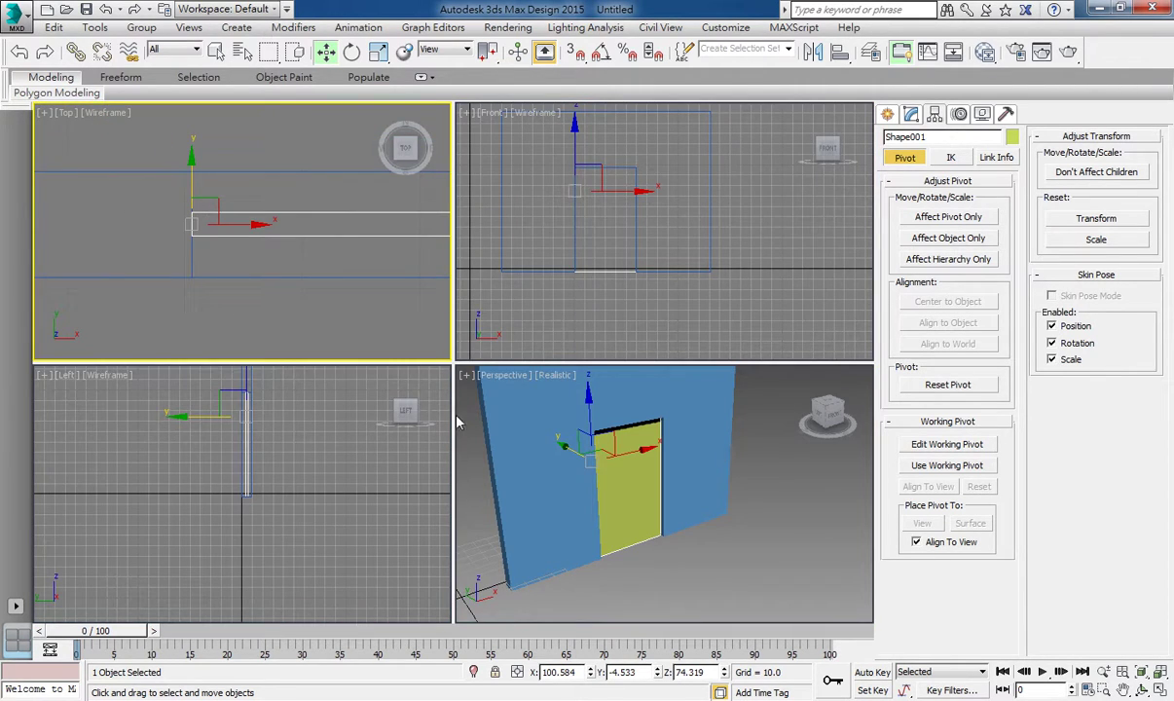
pyautogui.rightClick(720, 540)
pyautogui.hotkey('alt', 'w')
pyautogui.keyDown('alt'); pyautogui.moveTo(455, 386); pyautogui.dragTo(739, 240, button='middle'); pyautogui.keyUp('alt')
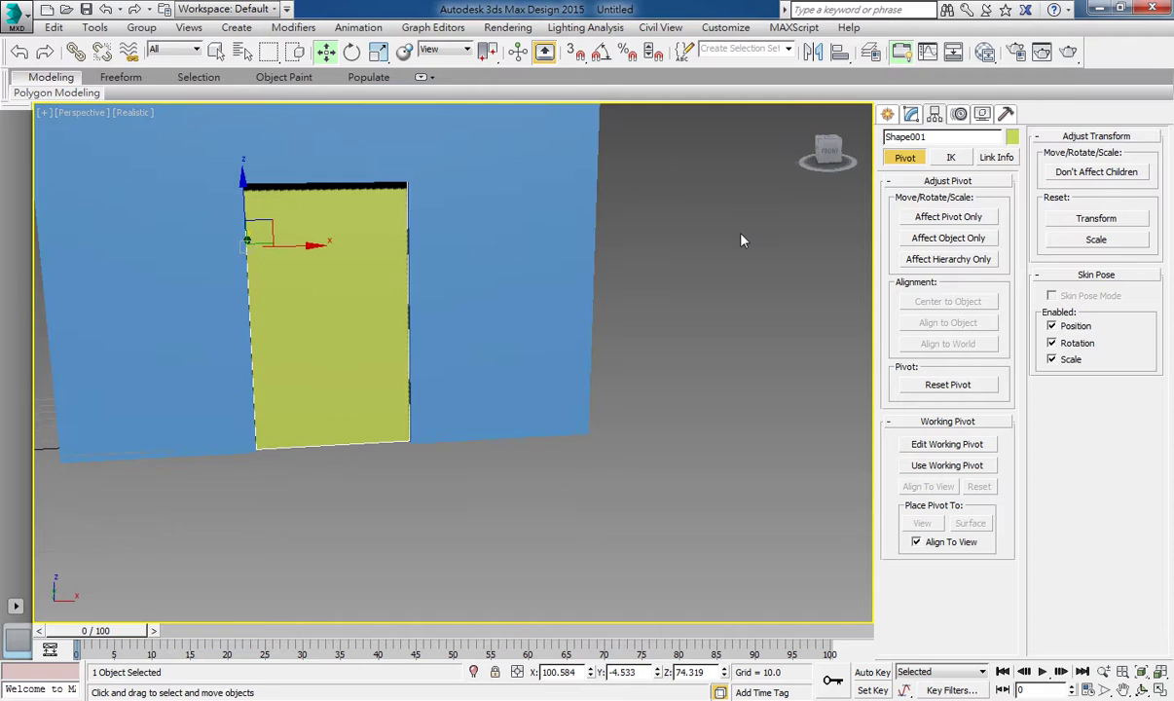
pyautogui.click(352, 52)
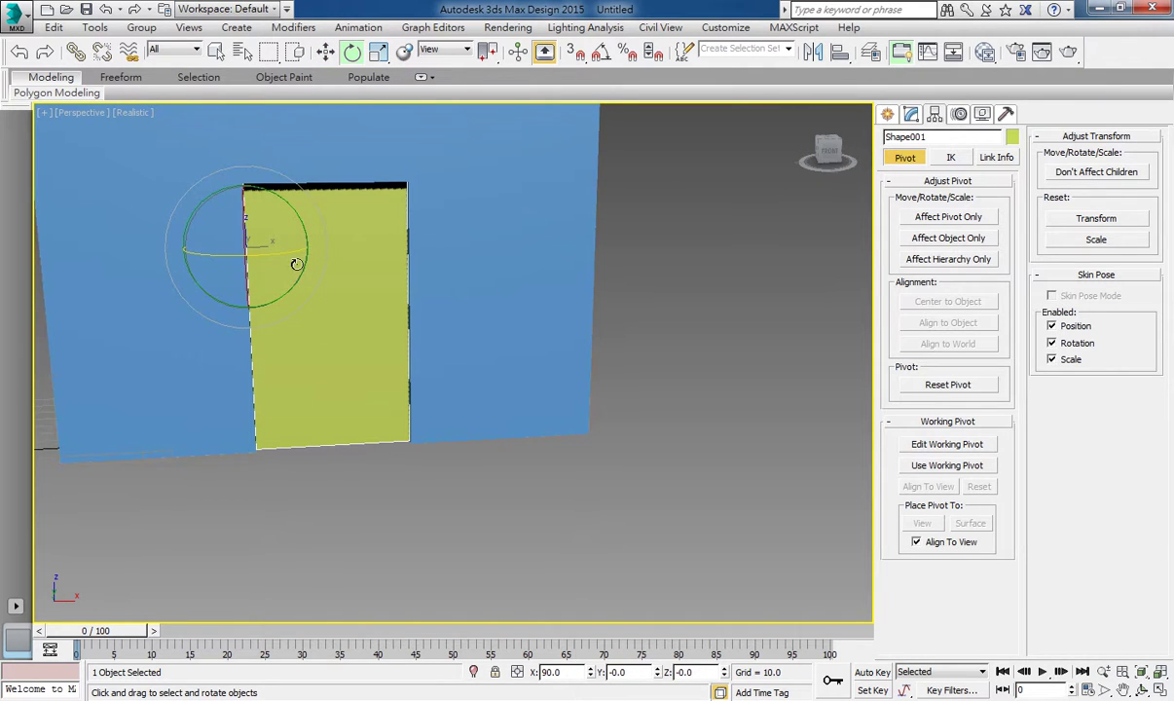
pyautogui.moveTo(296, 264)
pyautogui.mouseDown()
pyautogui.moveTo(274, 276)
pyautogui.moveTo(249, 247)
pyautogui.mouseUp()
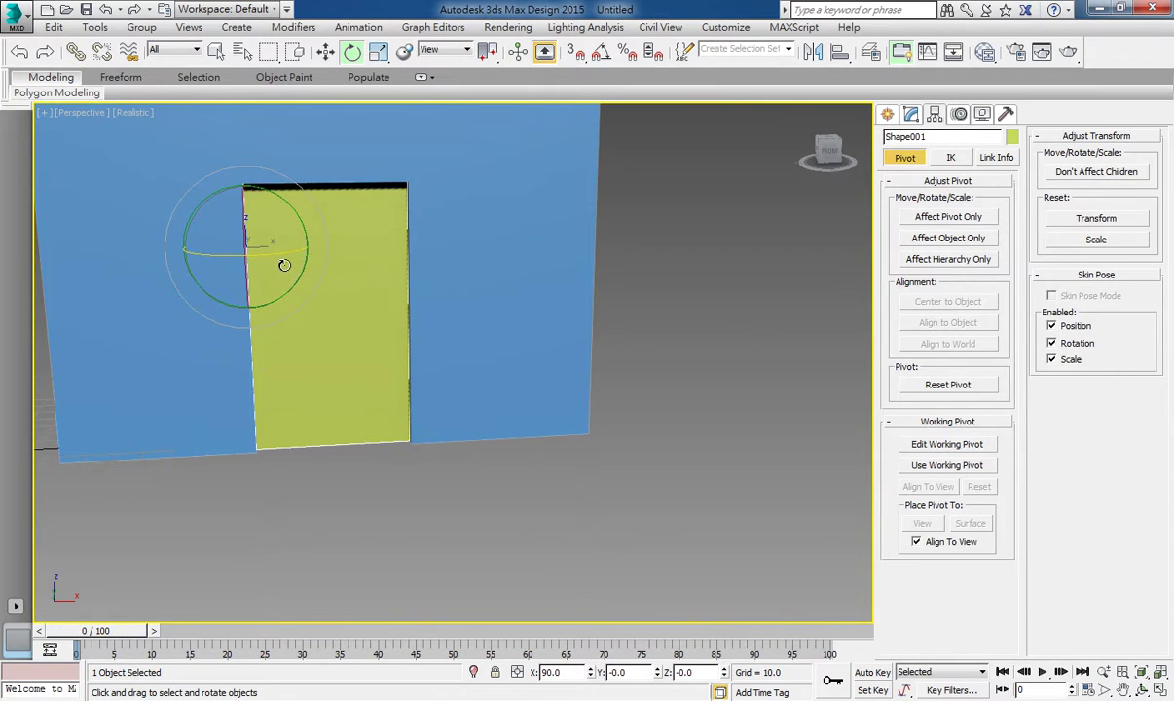
pyautogui.moveTo(284, 264); pyautogui.dragTo(135, 264)
pyautogui.rightClick(135, 264)
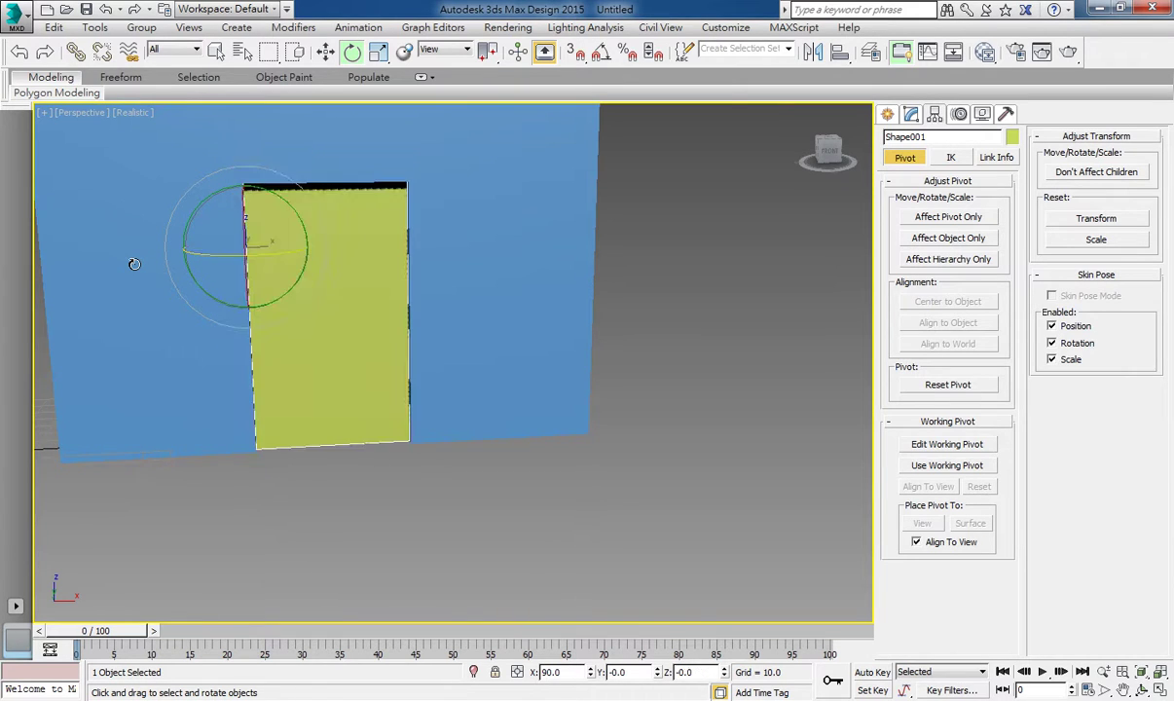
pyautogui.keyDown('alt'); pyautogui.moveTo(135, 263); pyautogui.dragTo(302, 388, button='middle'); pyautogui.keyUp('alt')
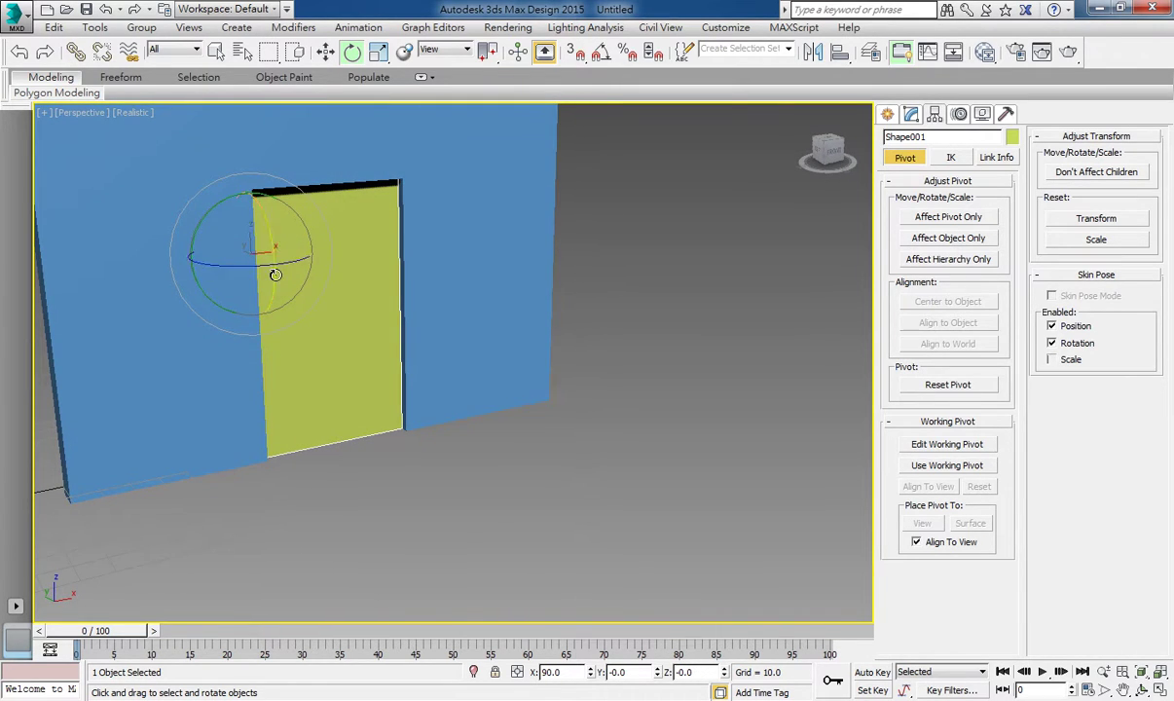
pyautogui.moveTo(264, 280); pyautogui.dragTo(167, 332)
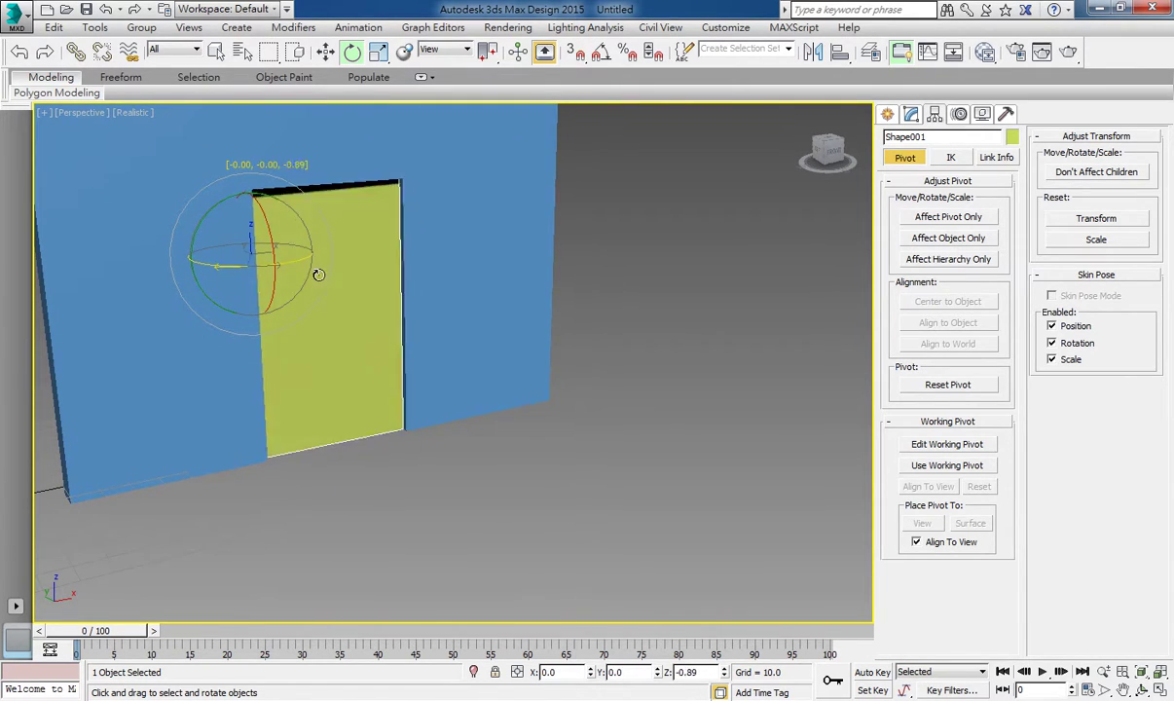
pyautogui.rightClick(167, 332)
# Step: With Auto Key on, rotate the door -85.8° in Z at frame 100
pyautogui.click(873, 673)
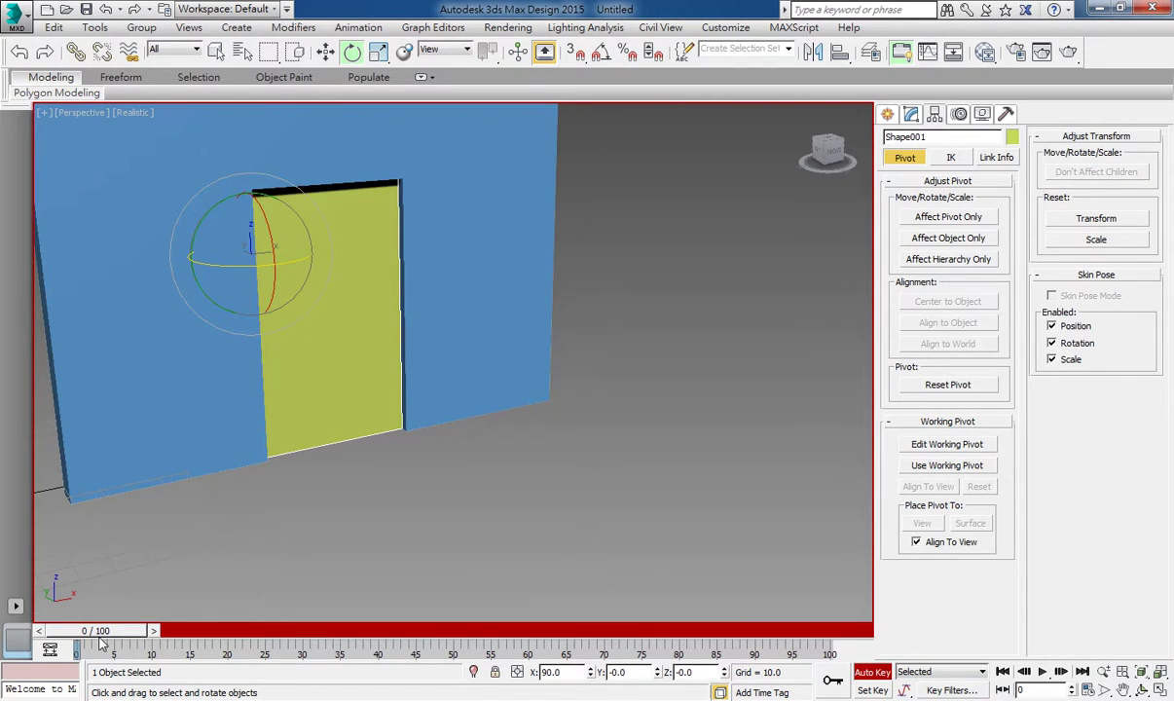
pyautogui.moveTo(97, 630); pyautogui.dragTo(904, 629)
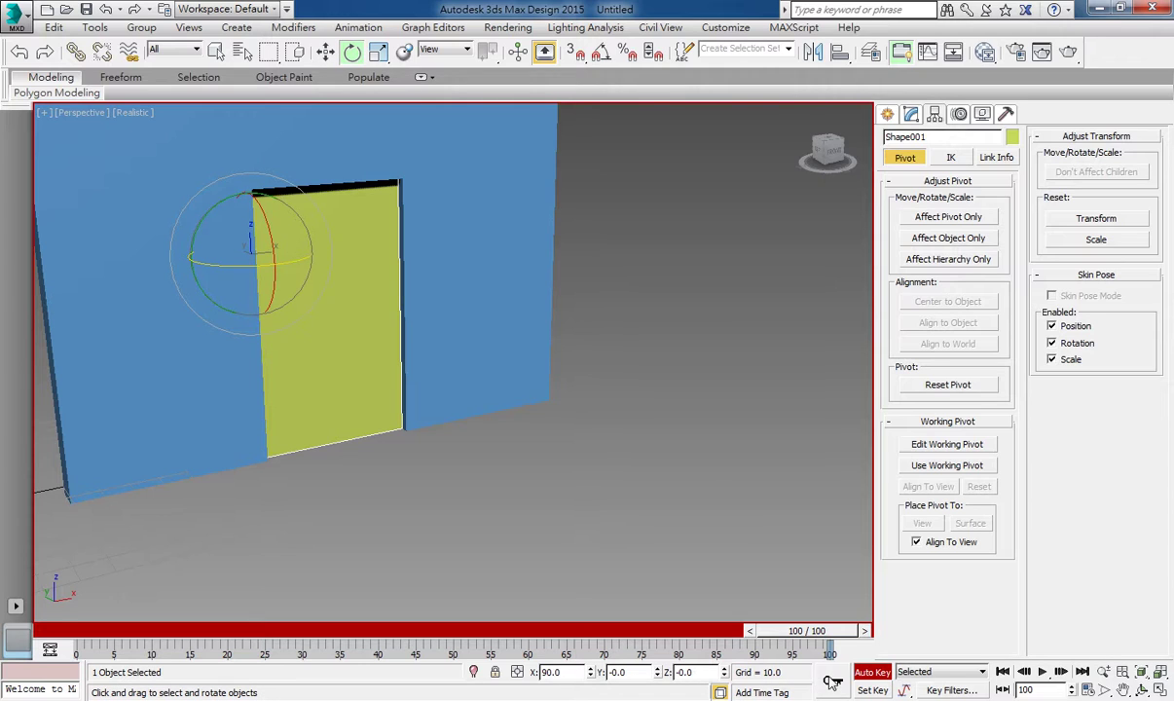
pyautogui.moveTo(309, 274); pyautogui.dragTo(158, 285)
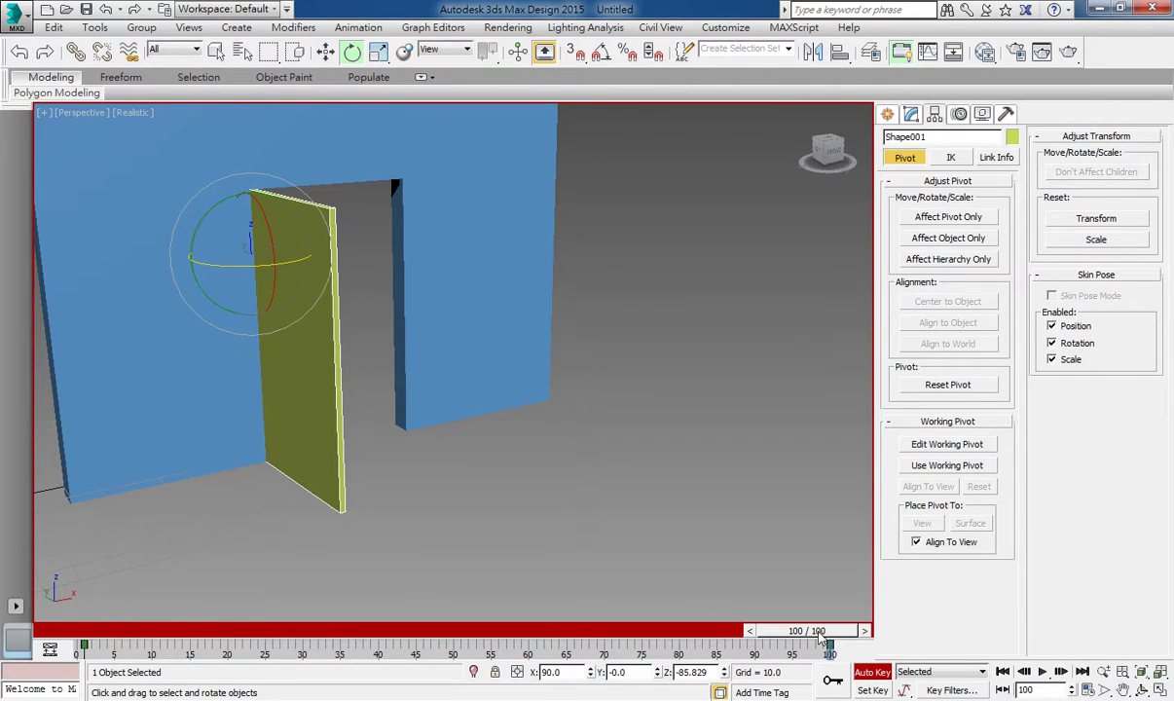
pyautogui.moveTo(823, 634)
pyautogui.mouseDown()
pyautogui.moveTo(39, 631)
pyautogui.moveTo(743, 628)
pyautogui.moveTo(58, 630)
pyautogui.mouseUp()
pyautogui.press('e')
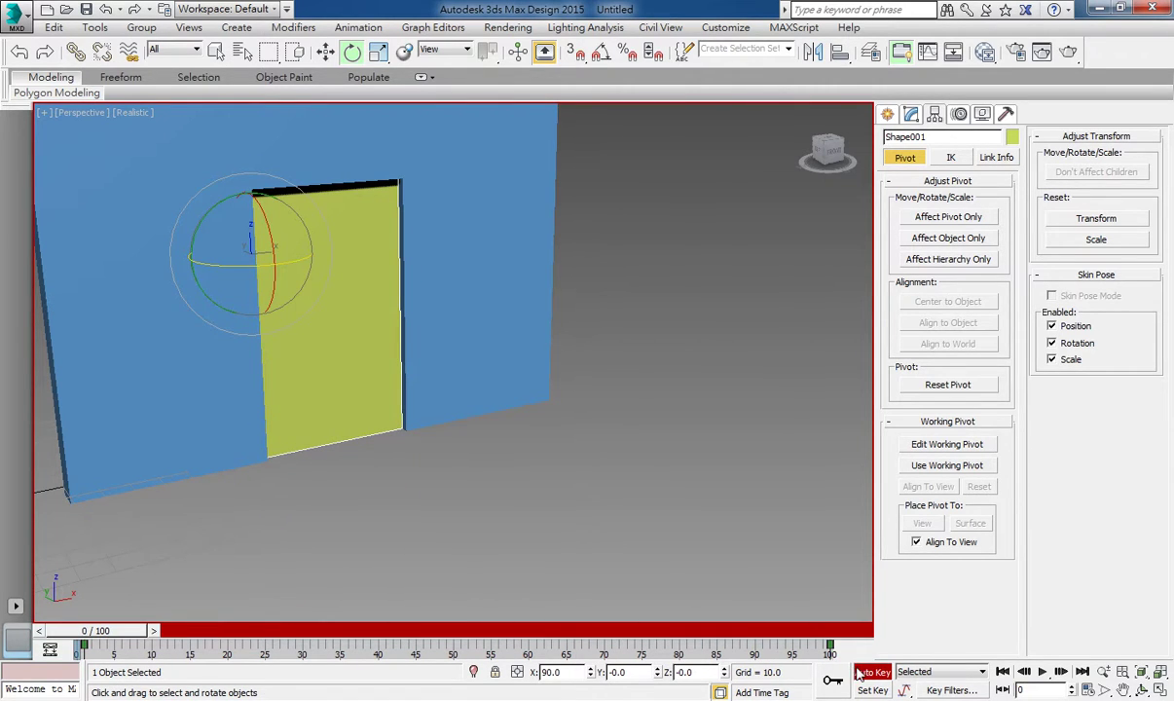
# Step: Turn off Auto Key and play back the 100-frame door swing
pyautogui.click(860, 672)
pyautogui.click(1041, 672)
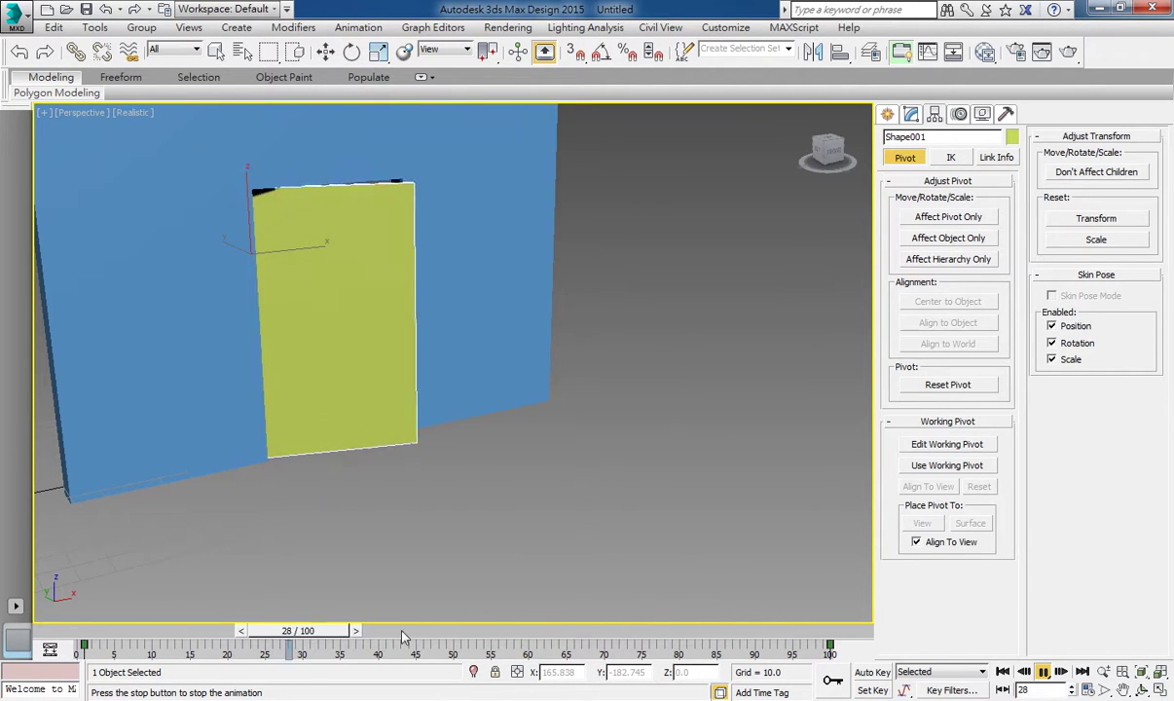
pyautogui.moveTo(210, 631); pyautogui.dragTo(376, 631)
pyautogui.press('e')
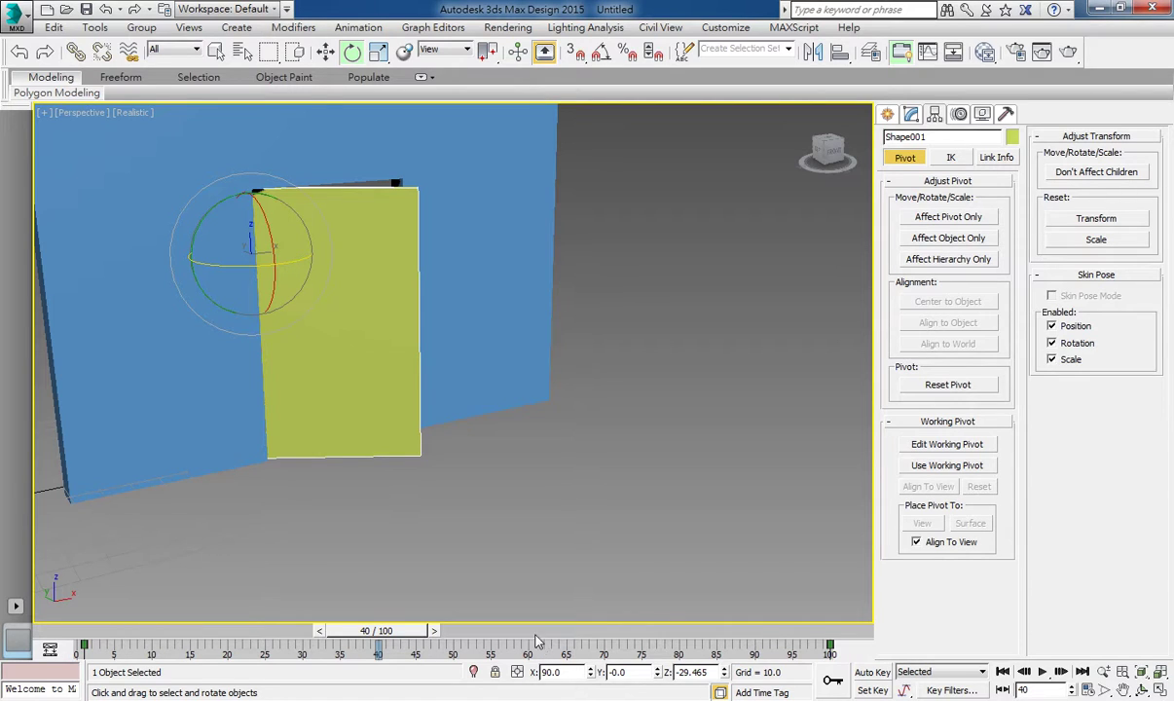
# Step: Move the open-door key from frame 100 to frame 27 and play the faster swing
pyautogui.moveTo(841, 654); pyautogui.dragTo(231, 675)
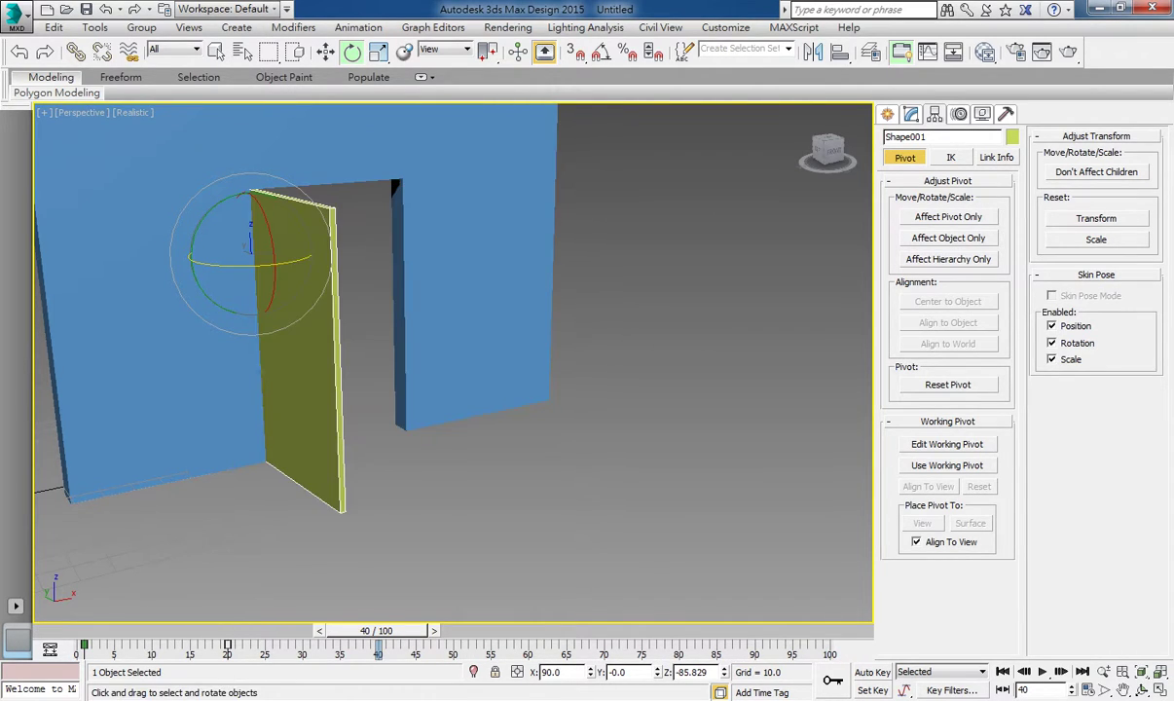
pyautogui.click(1042, 672)
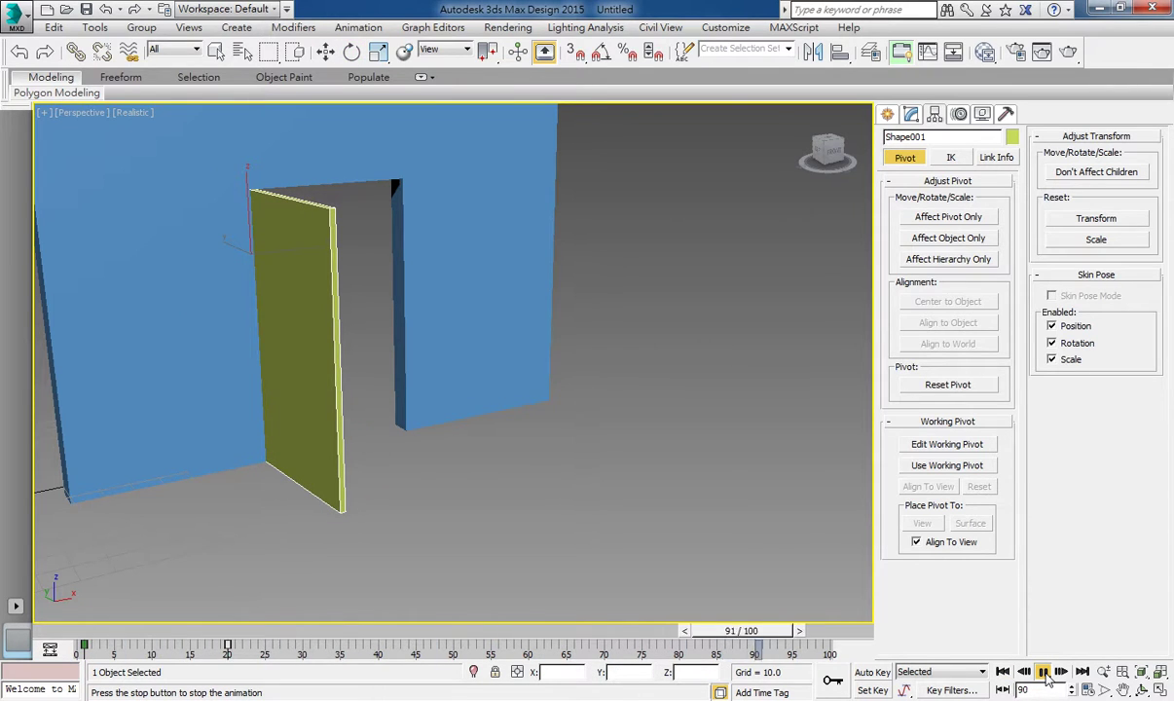
pyautogui.click(1042, 672)
pyautogui.press('e')
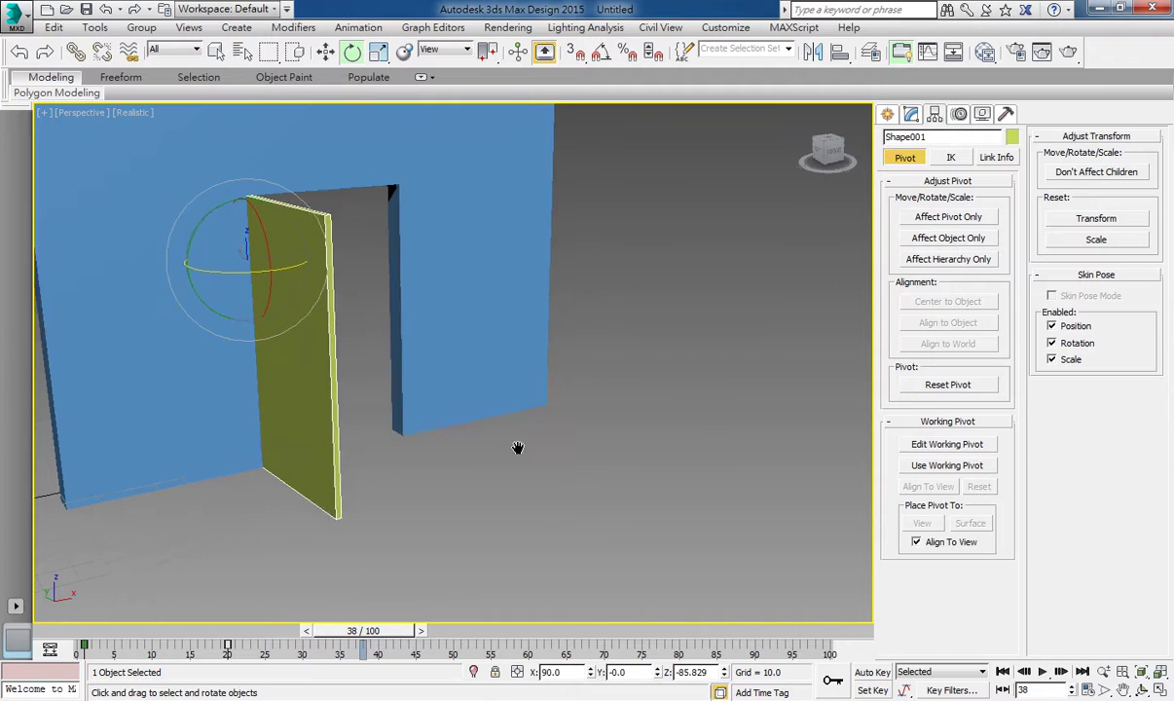
pyautogui.moveTo(517, 448); pyautogui.dragTo(450, 383, button='middle')
pyautogui.rightClick(440, 358)
pyautogui.click(457, 386)
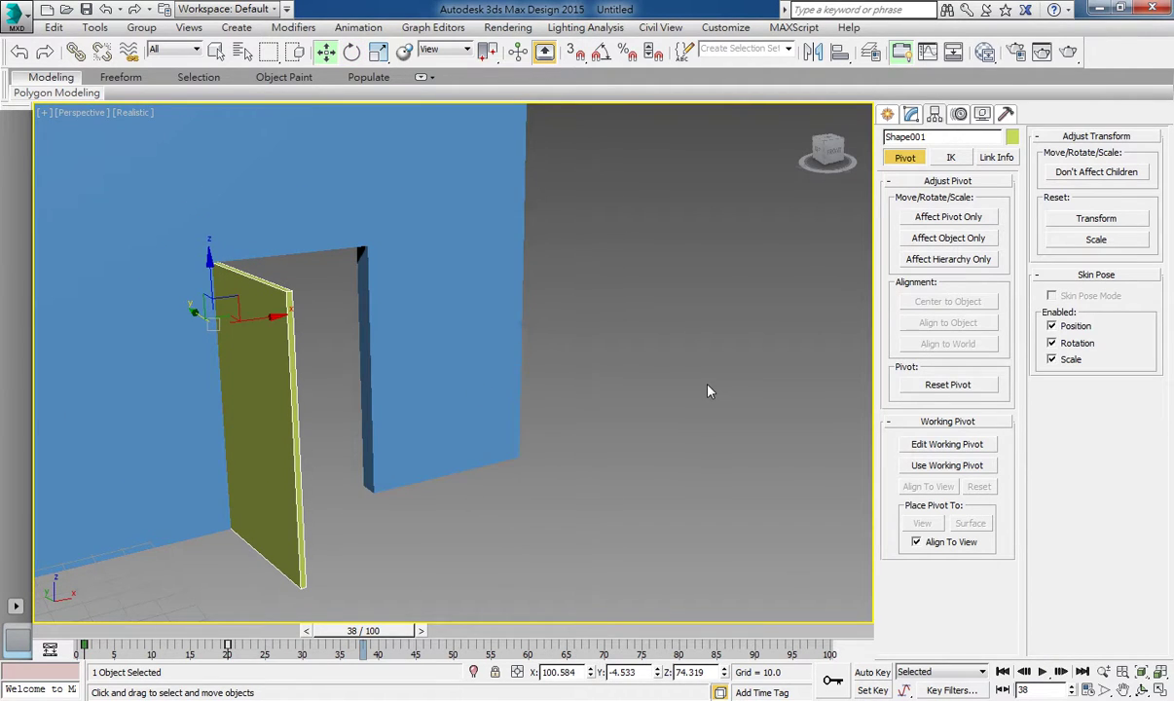